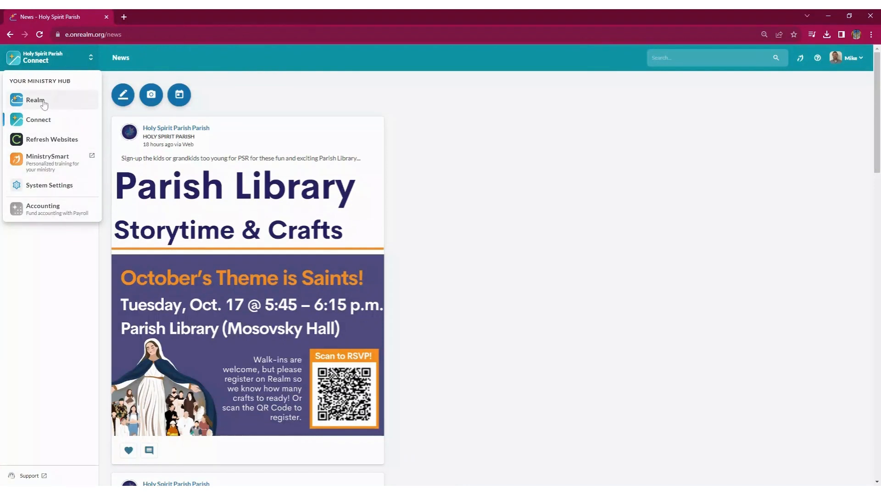
# Switch from Connect to Realm and open the Thursday Night Adorers volunteer team.
pyautogui.click(44, 105)
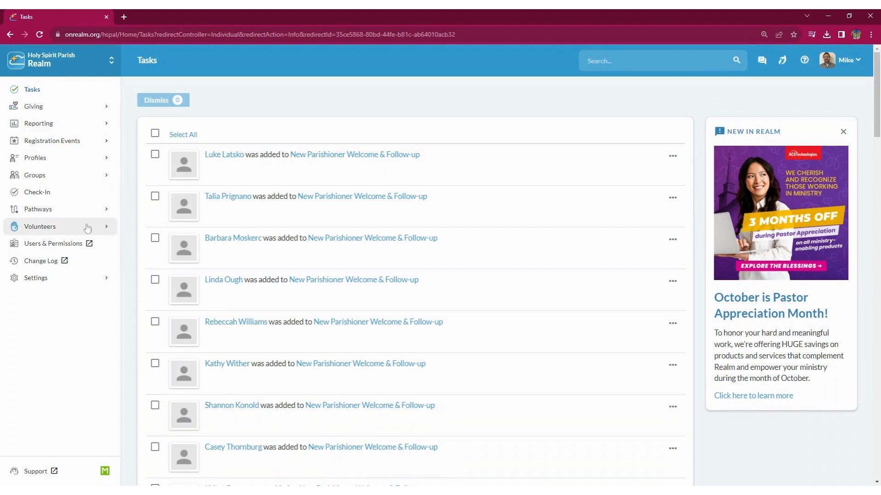
pyautogui.click(108, 229)
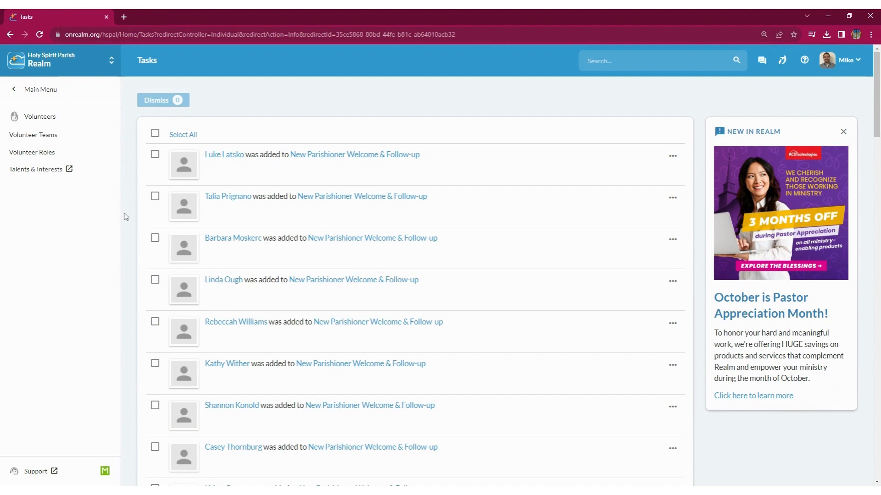
pyautogui.click(69, 138)
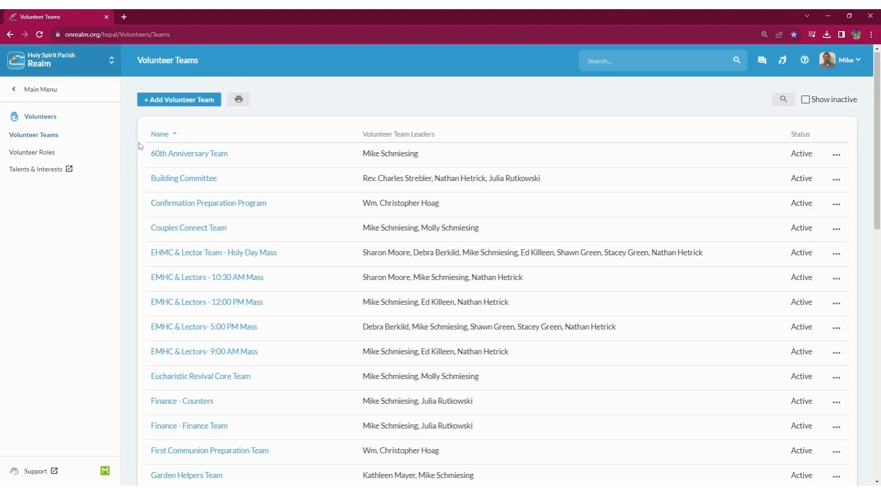
pyautogui.scroll(-6, 139, 146)
pyautogui.scroll(-7, 140, 146)
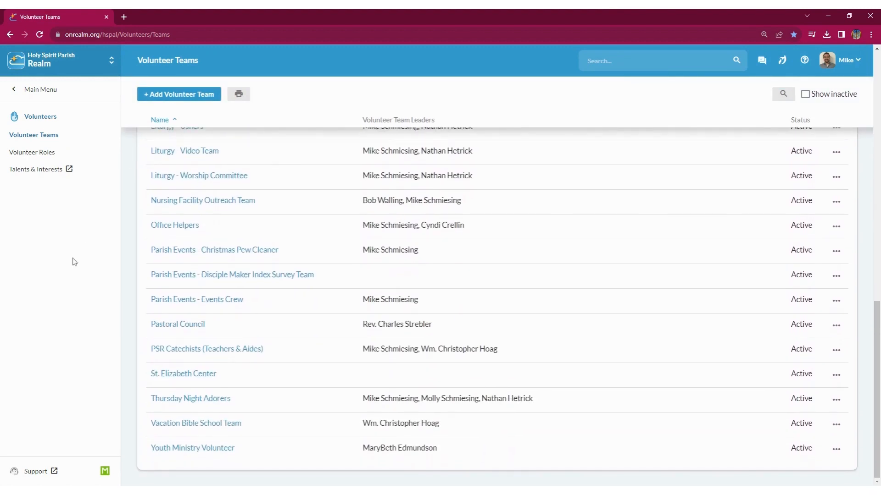
pyautogui.click(196, 399)
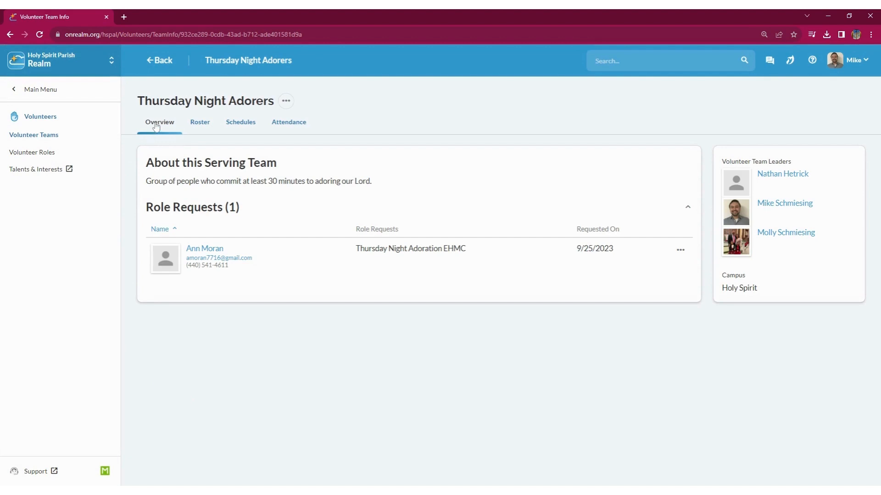
# Look through the team's roster of current volunteers and their roles.
pyautogui.click(200, 129)
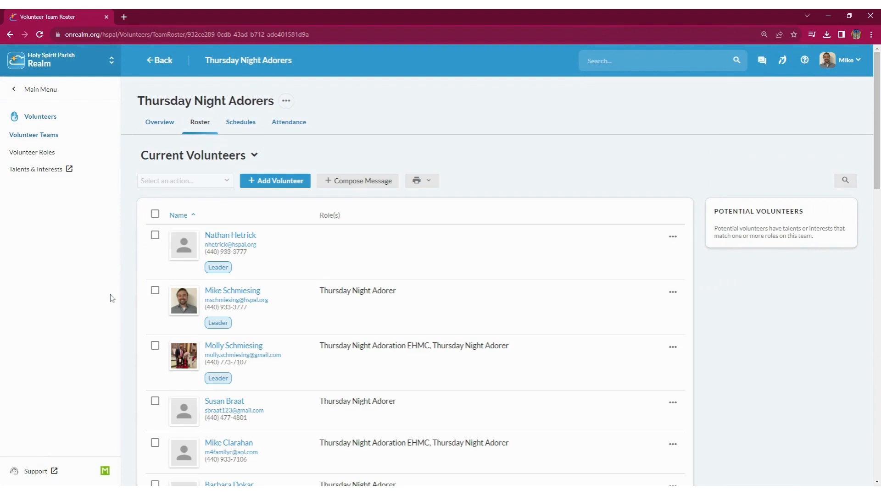
pyautogui.scroll(-5, 135, 265)
pyautogui.scroll(5, 136, 264)
# Create a new team schedule named "November 2023" with Volunteer Signup and Volunteer Replacements enabled.
pyautogui.click(237, 127)
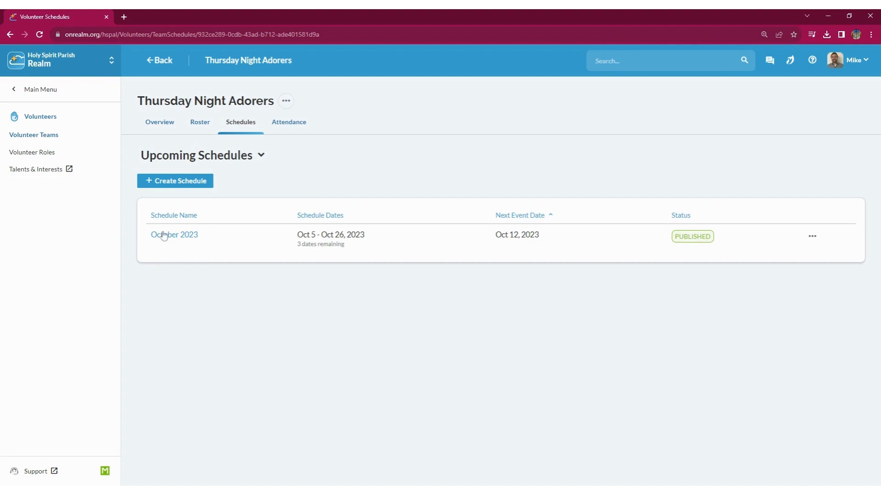
pyautogui.click(196, 183)
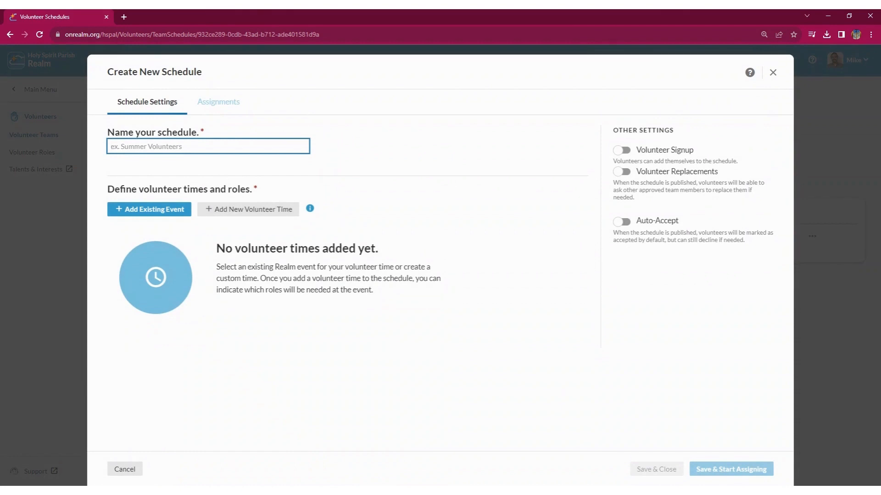
pyautogui.write('Novem')
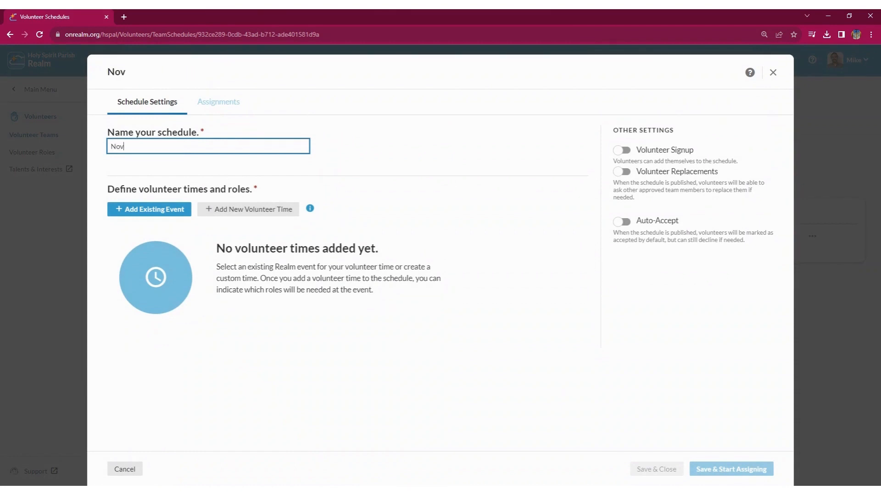
pyautogui.press('BackSpace')
pyautogui.write('mber 2023')
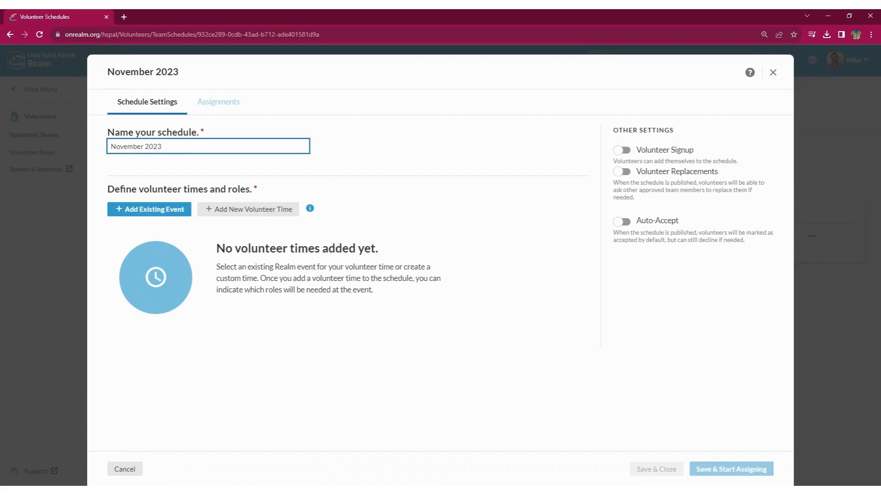
pyautogui.click(625, 153)
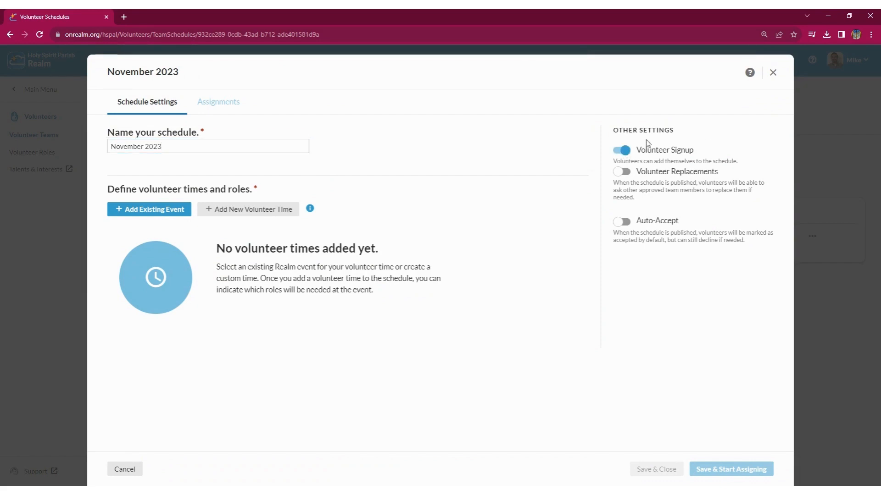
pyautogui.click(626, 173)
# Start a new volunteer time in the schedule with the description "1. Opening EMHC".
pyautogui.click(245, 213)
pyautogui.write('1')
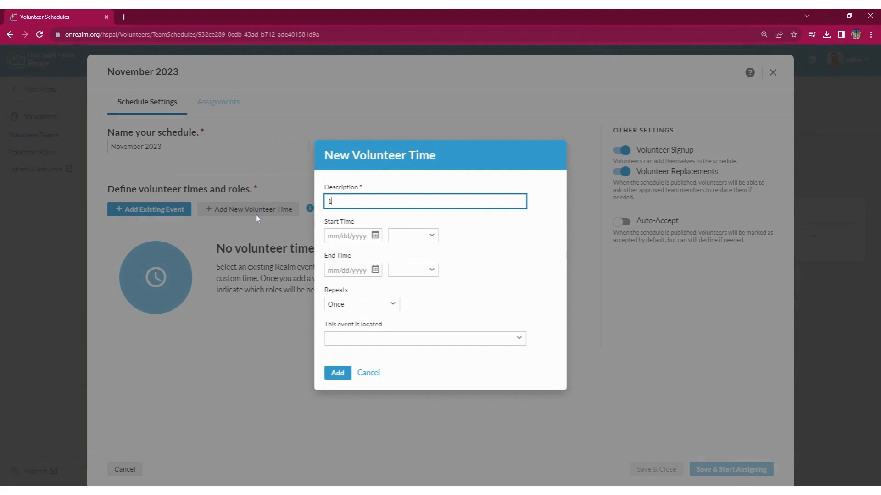
pyautogui.write('. Opening EMCH')
pyautogui.press('Tab')
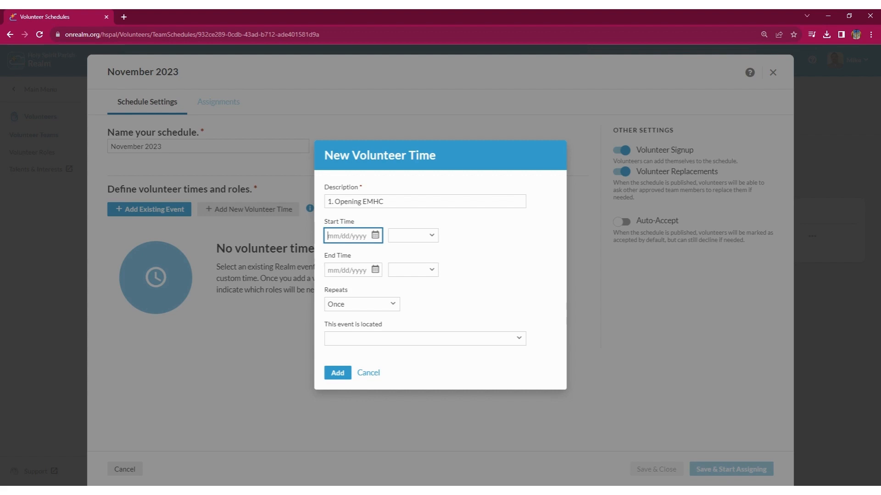
# Set the opening volunteer time to 11/02/2023 from 5:55 PM to 6:05 PM.
pyautogui.write('11')
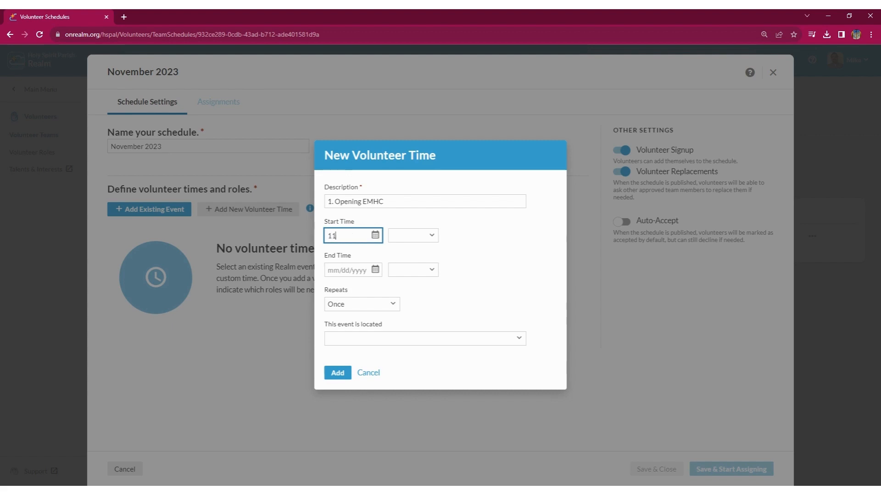
pyautogui.write('/02/2023')
pyautogui.press('Tab')
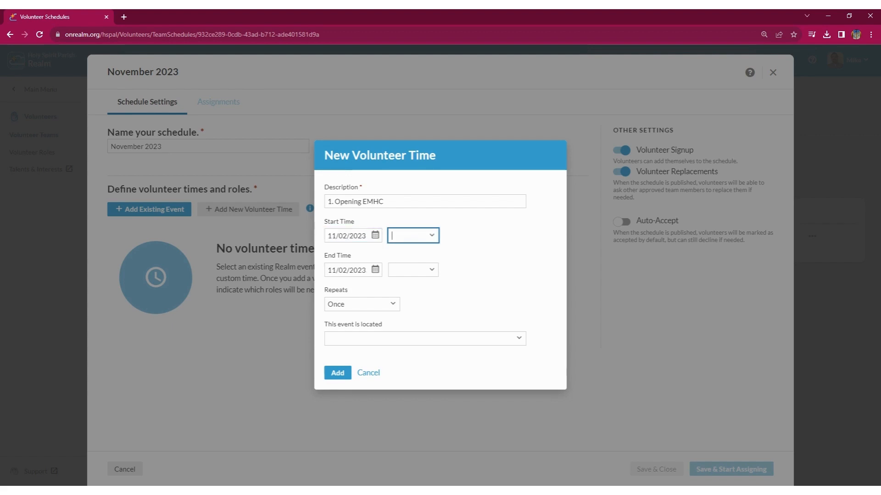
pyautogui.write('5:55 PM')
pyautogui.press('Tab')
pyautogui.press('Tab')
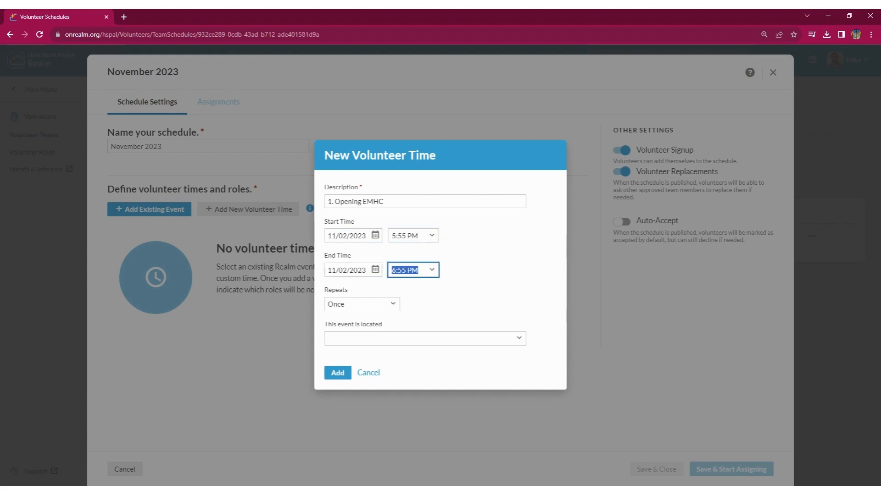
pyautogui.write('6:05 PM')
pyautogui.press('Tab')
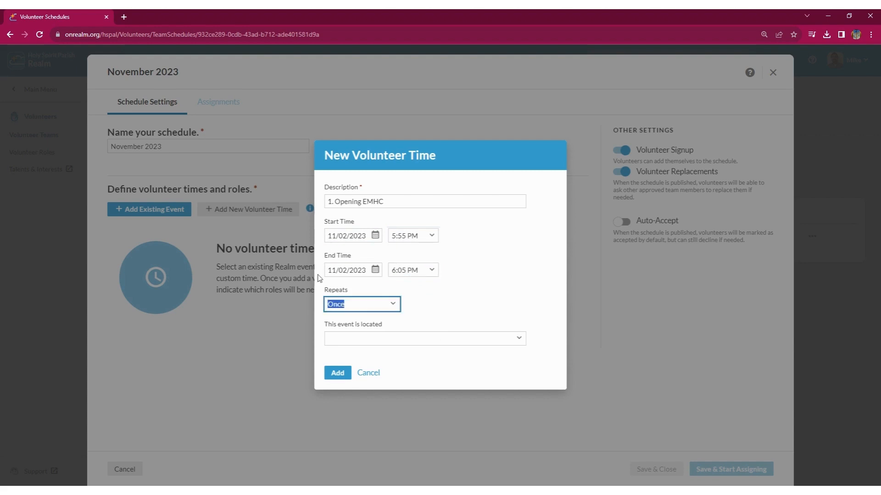
# Make the opening volunteer time repeat weekly on Thursday until an end date of 11/30/2023.
pyautogui.click(391, 304)
pyautogui.click(345, 339)
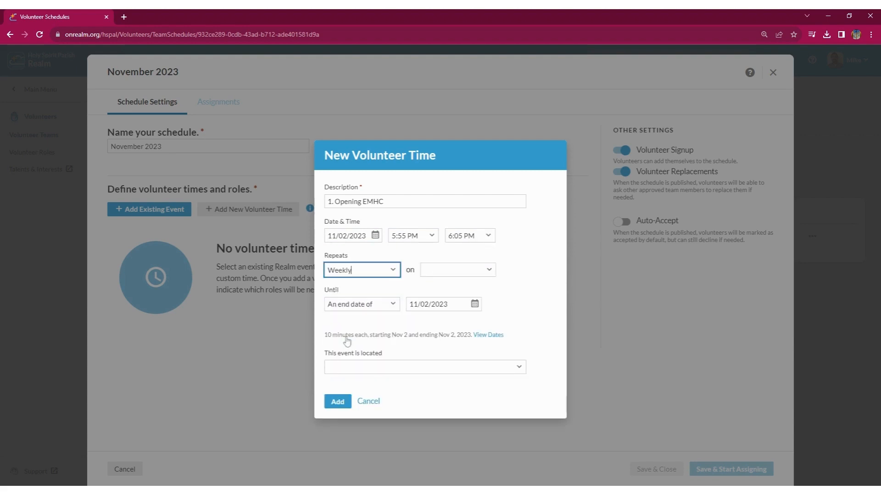
pyautogui.click(458, 273)
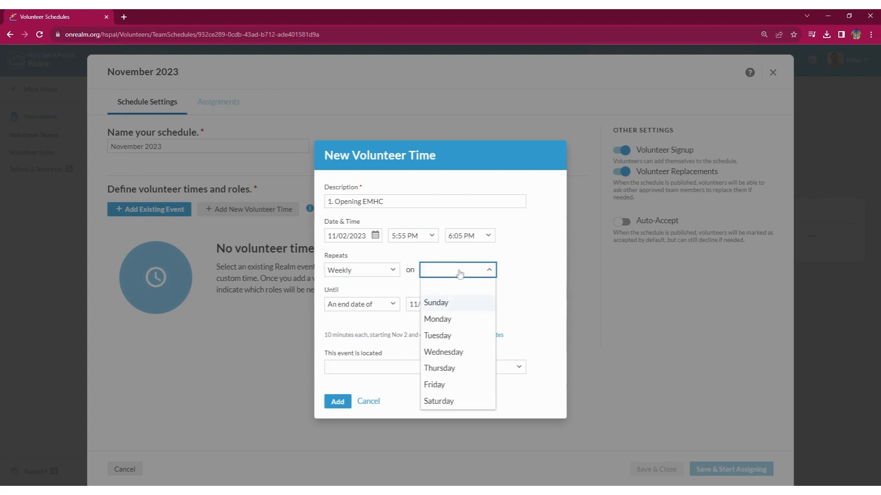
pyautogui.click(460, 370)
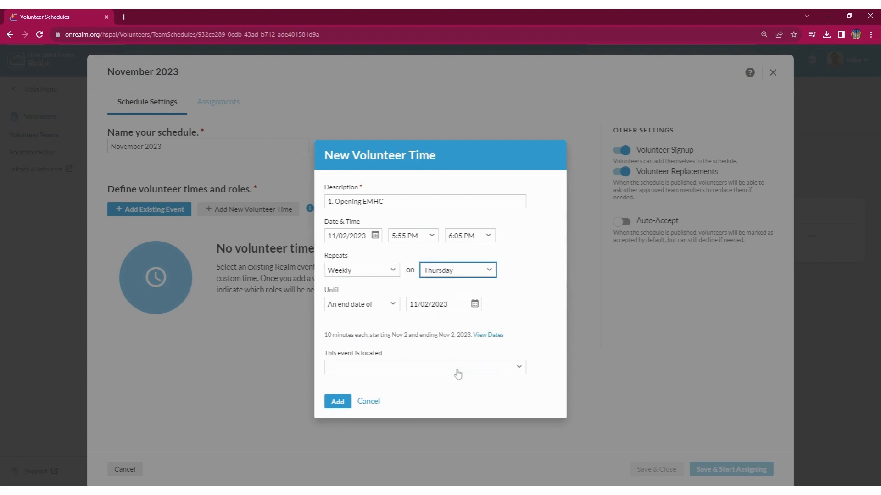
pyautogui.click(474, 306)
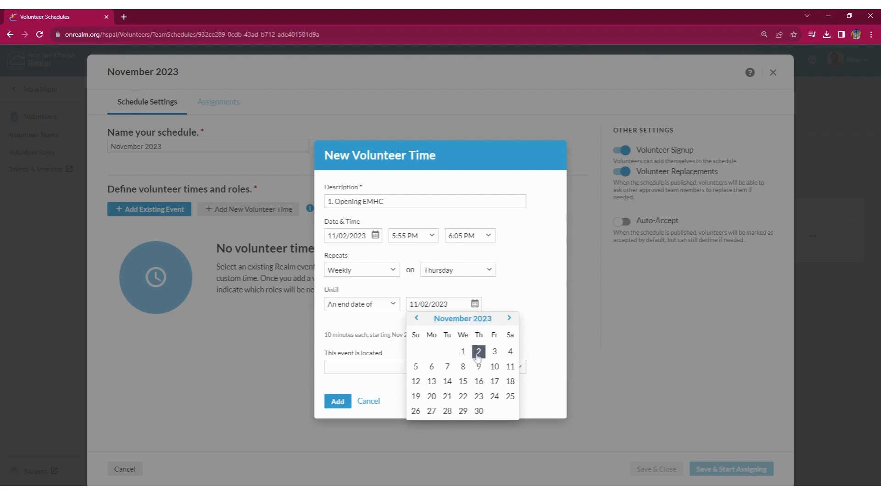
pyautogui.click(478, 412)
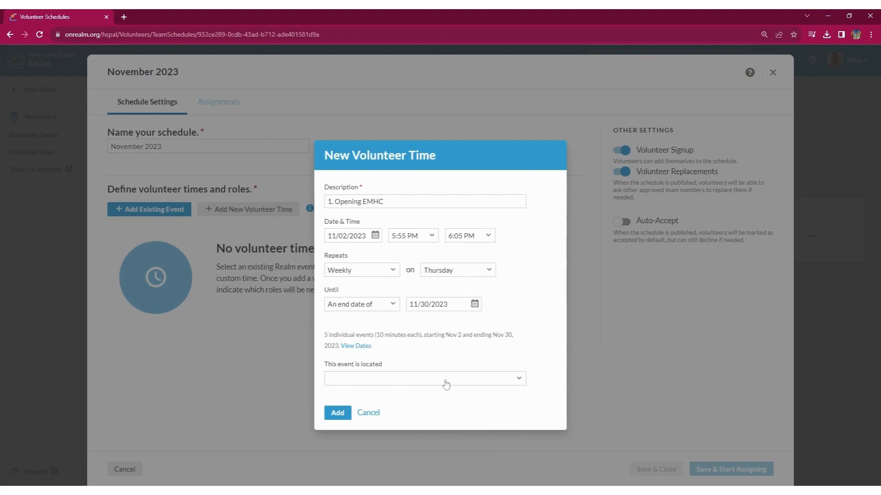
# Add the opening volunteer time to the schedule and remove the Thursday Night Adorer role from it.
pyautogui.click(337, 418)
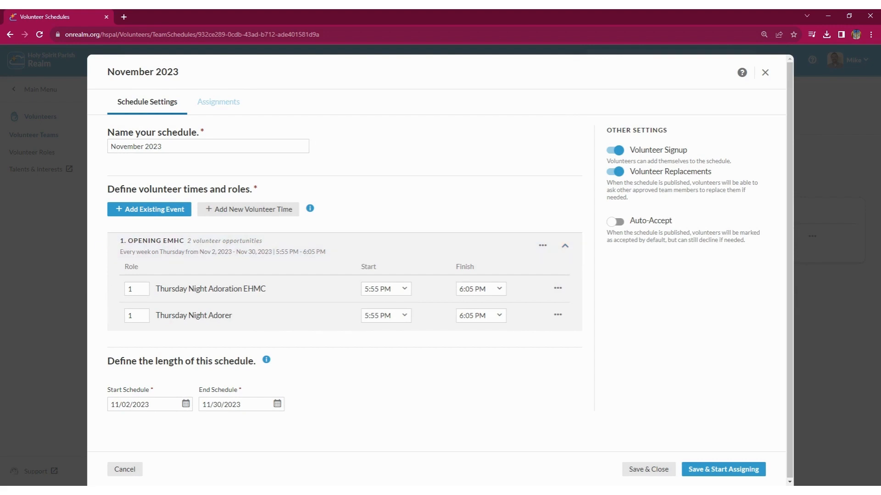
pyautogui.click(558, 315)
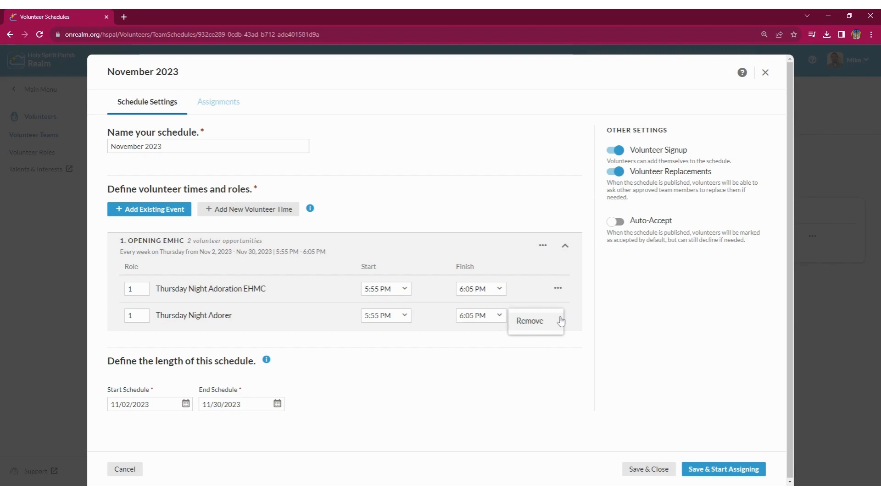
pyautogui.click(531, 322)
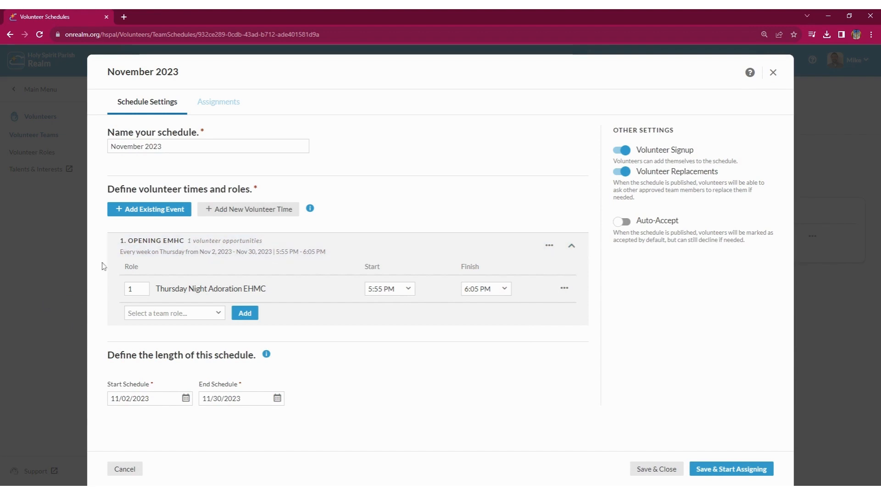
# Start a second volunteer time with the description "2. 6:00 PM - 6:30 PM".
pyautogui.click(260, 211)
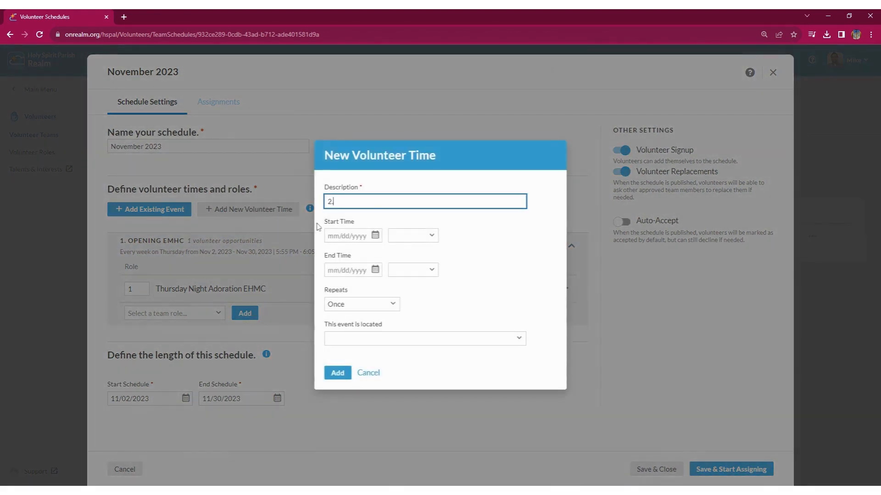
pyautogui.click(439, 256)
pyautogui.press('Tab')
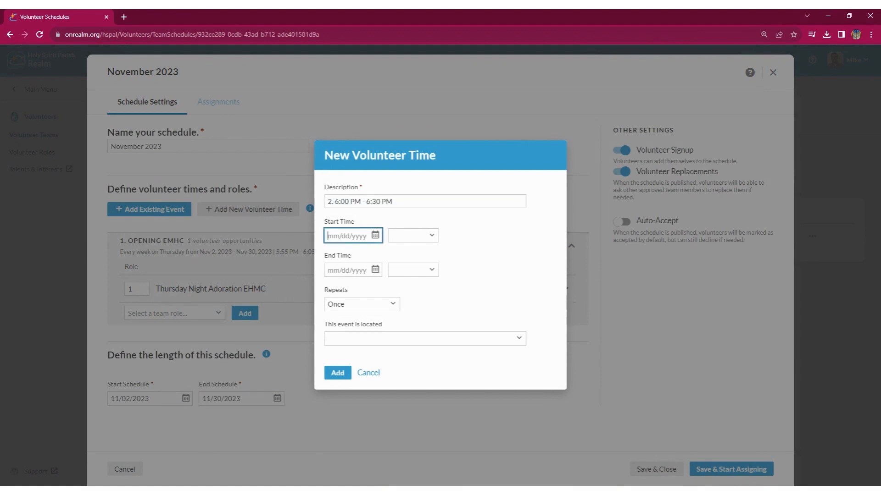
# Set the second volunteer time to 11/02/2023 from 6:00 PM to 6:30 PM.
pyautogui.write('11/02/2023')
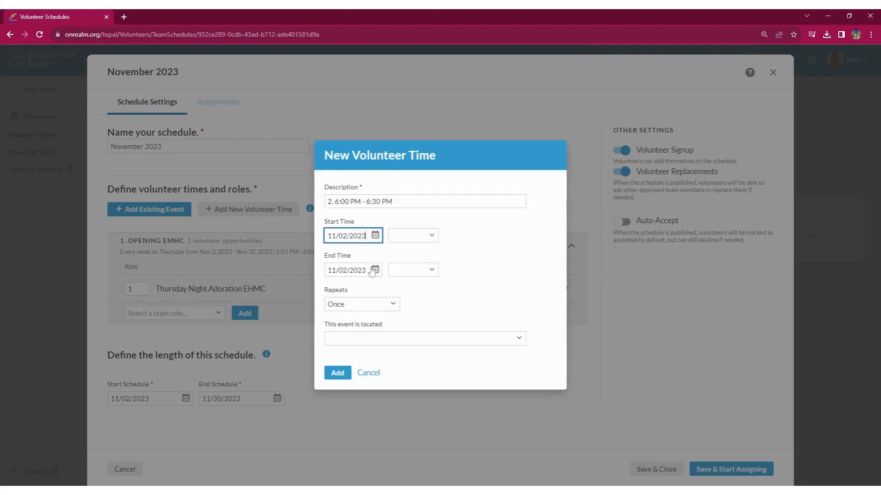
pyautogui.click(430, 240)
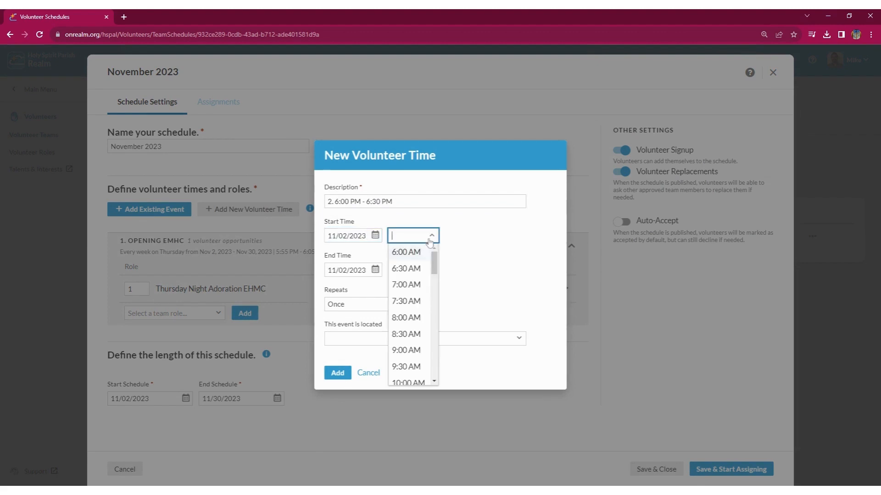
pyautogui.write('6')
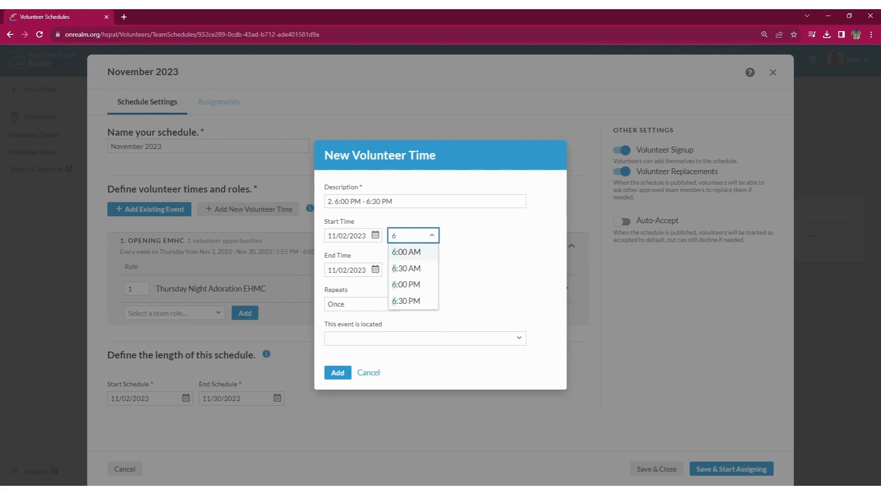
pyautogui.click(420, 284)
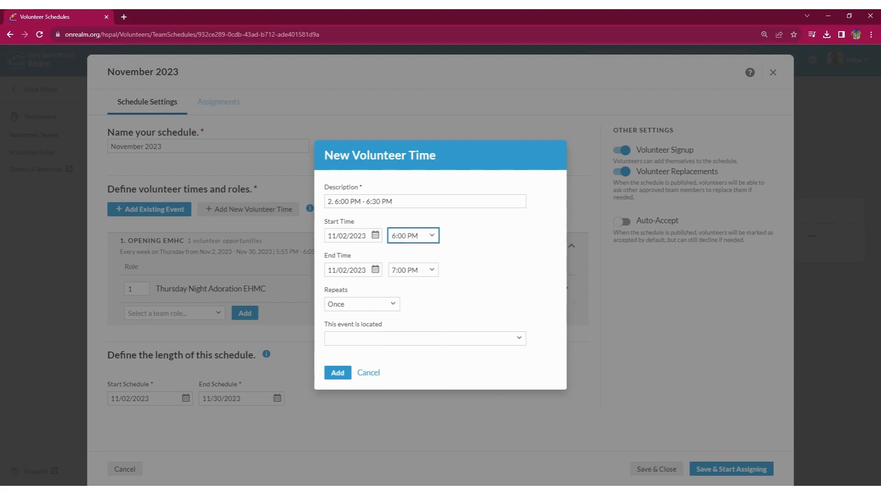
pyautogui.click(430, 271)
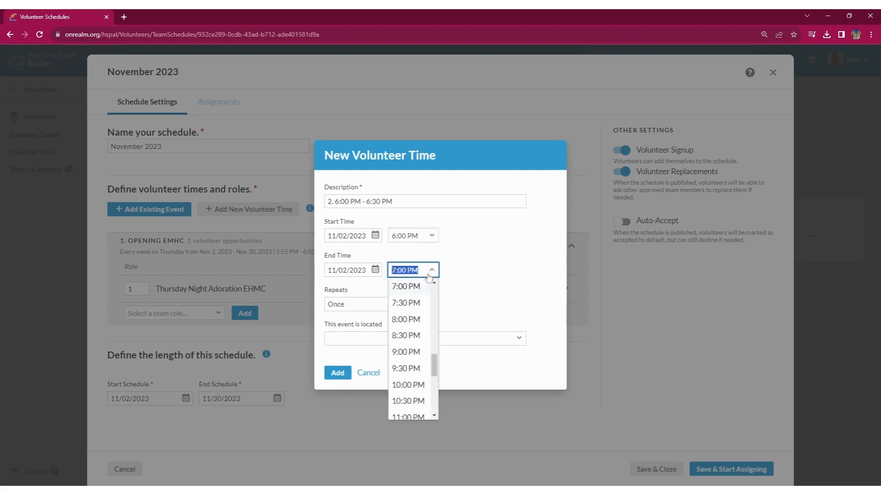
pyautogui.scroll(3, 412, 339)
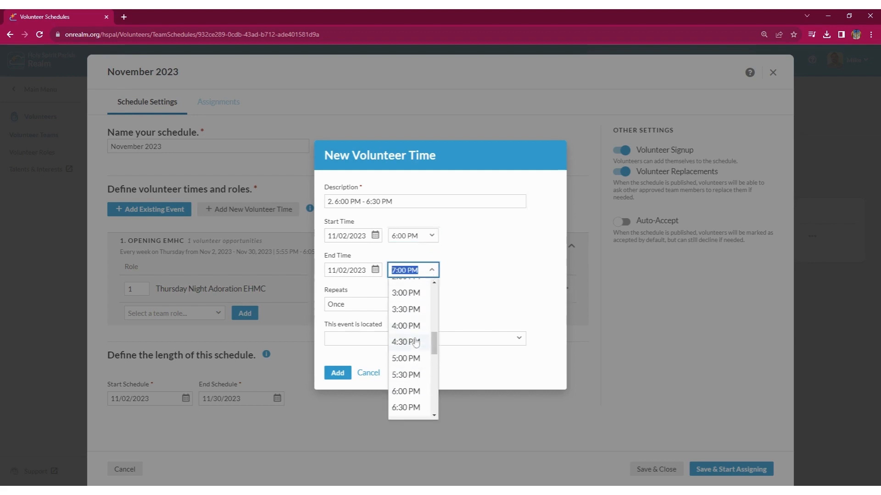
pyautogui.click(408, 407)
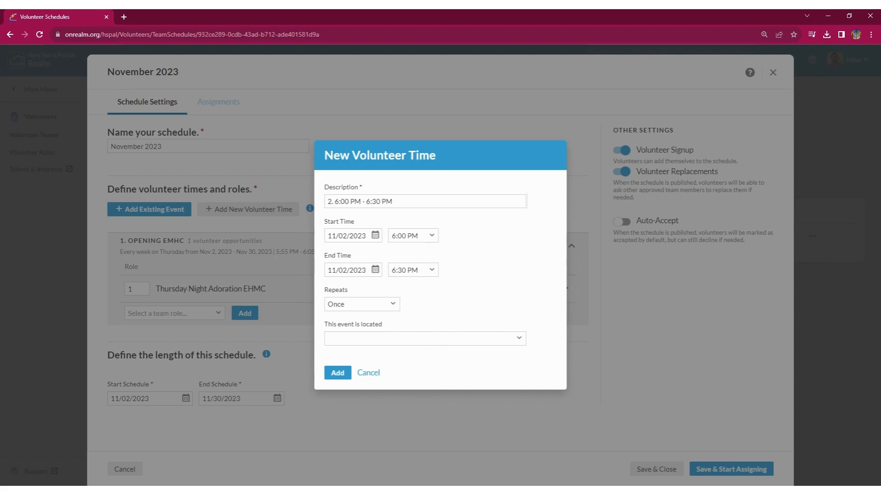
# Make the second volunteer time repeat weekly on Thursday until an end date of 11/30/2023 and add it to the schedule.
pyautogui.click(384, 307)
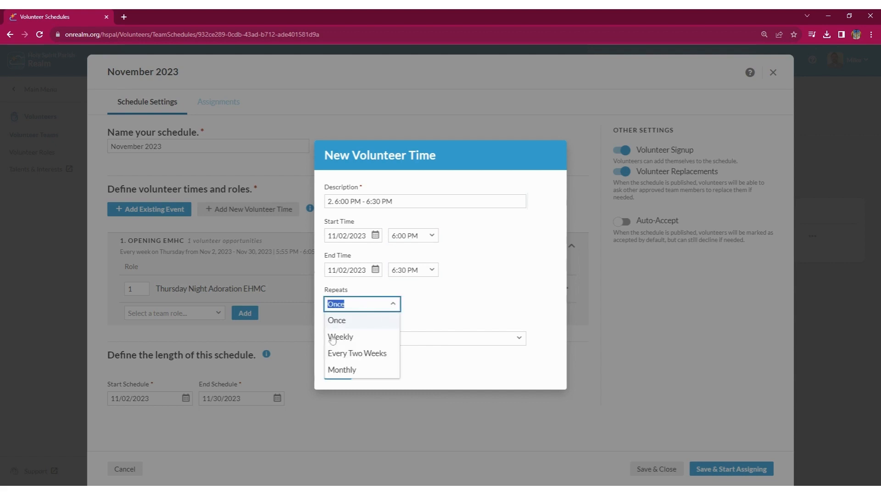
pyautogui.click(340, 337)
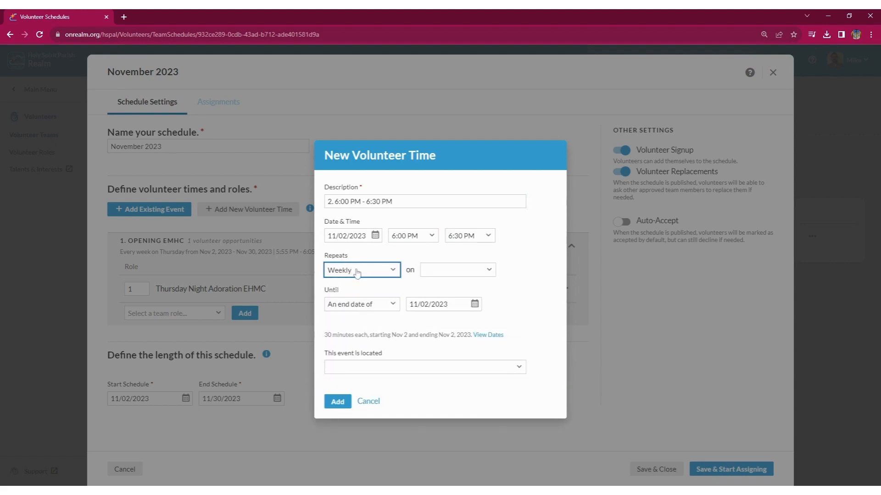
pyautogui.click(466, 274)
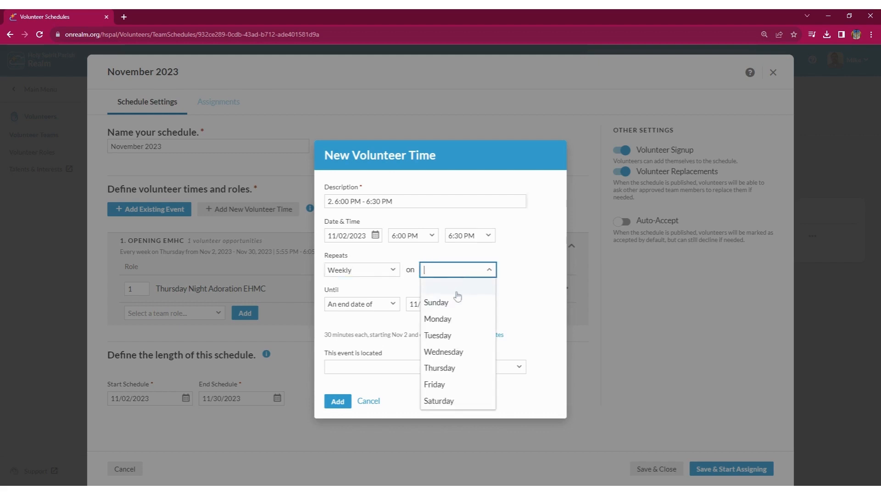
pyautogui.click(452, 367)
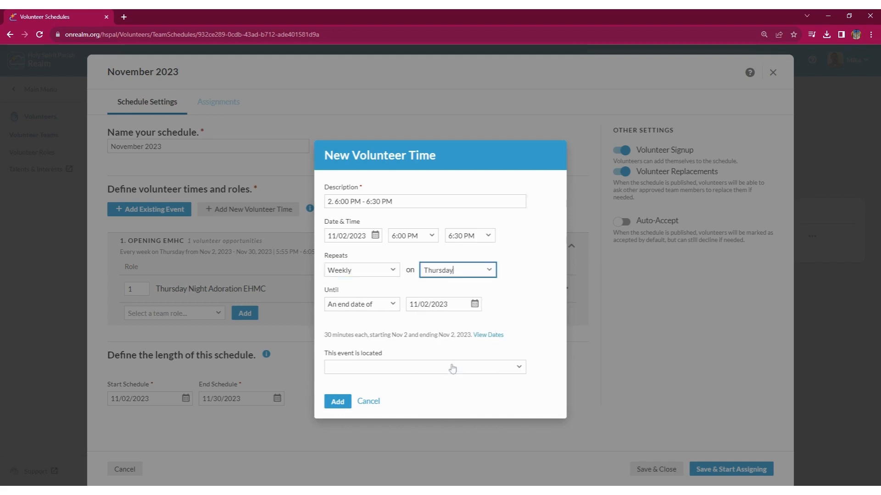
pyautogui.click(470, 306)
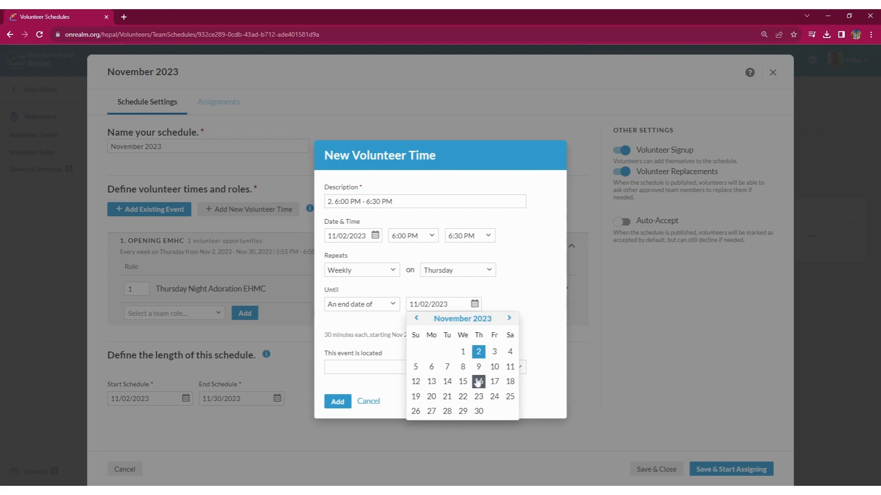
pyautogui.click(479, 411)
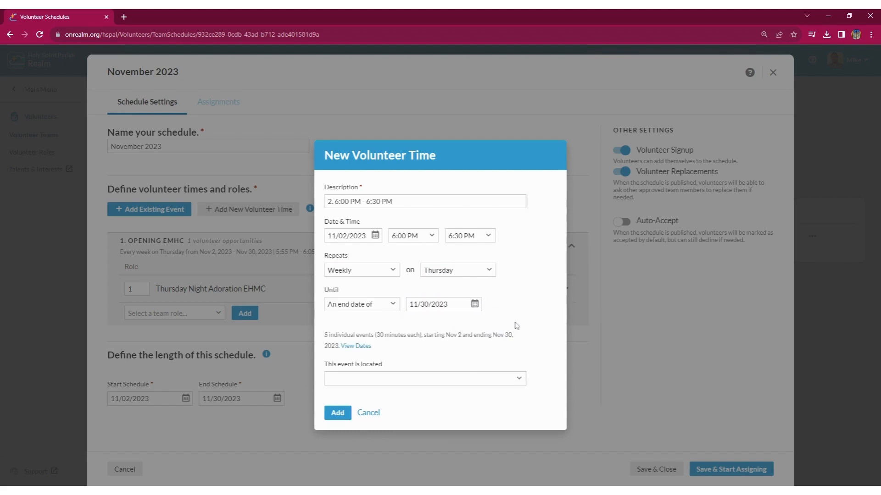
pyautogui.click(337, 412)
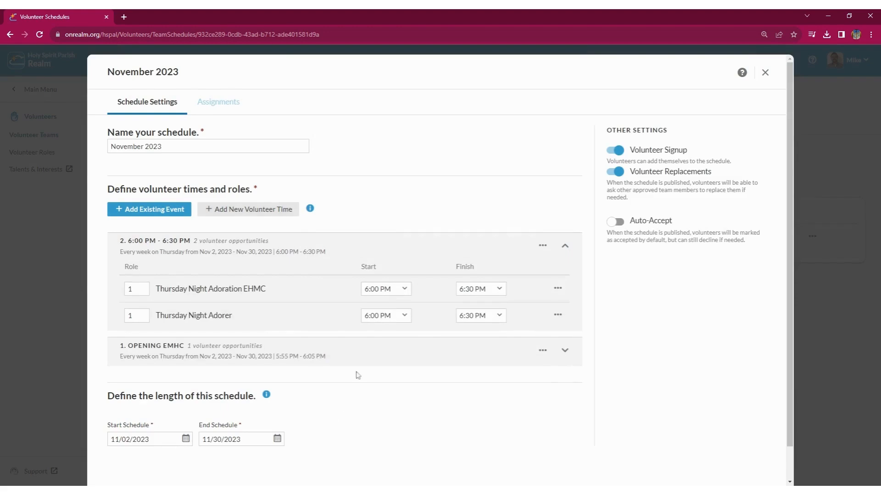
# In the 6:00 PM - 6:30 PM time, set the Thursday Night Adorer count to 2 and remove the Thursday Night Adoration EHMC role.
pyautogui.click(564, 246)
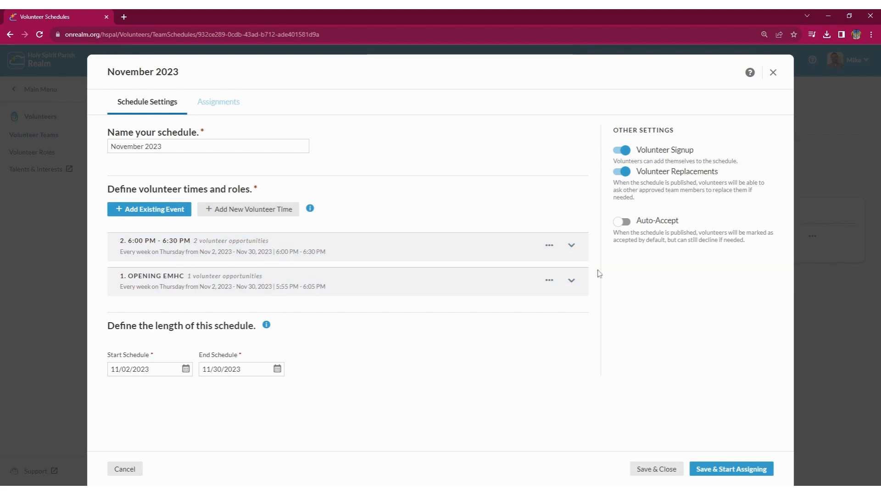
pyautogui.click(572, 246)
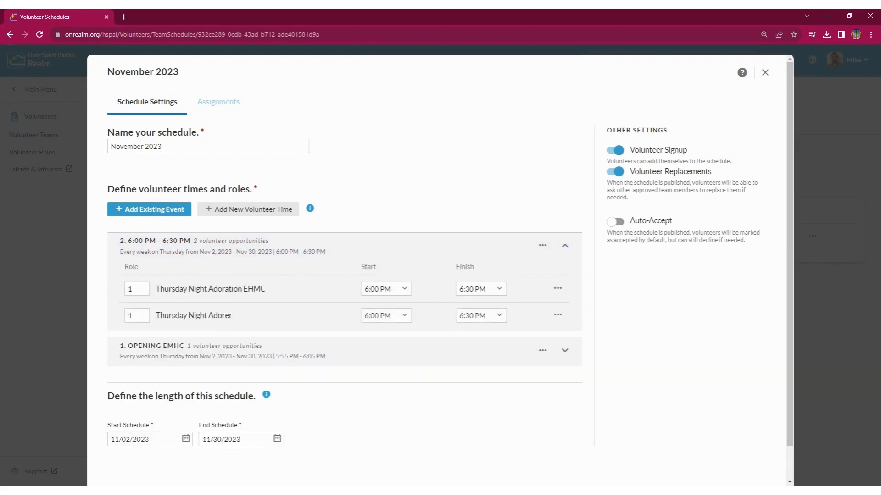
pyautogui.click(130, 315)
pyautogui.click(199, 315)
pyautogui.click(138, 290)
pyautogui.click(566, 286)
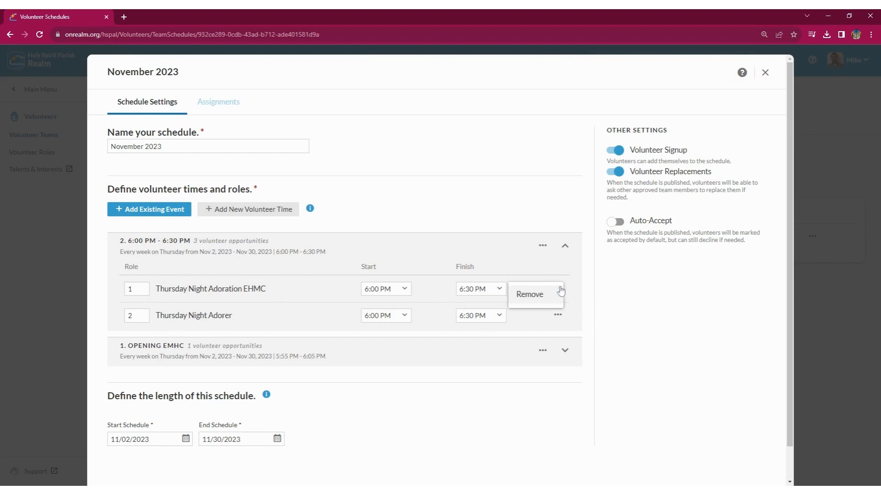
pyautogui.click(529, 298)
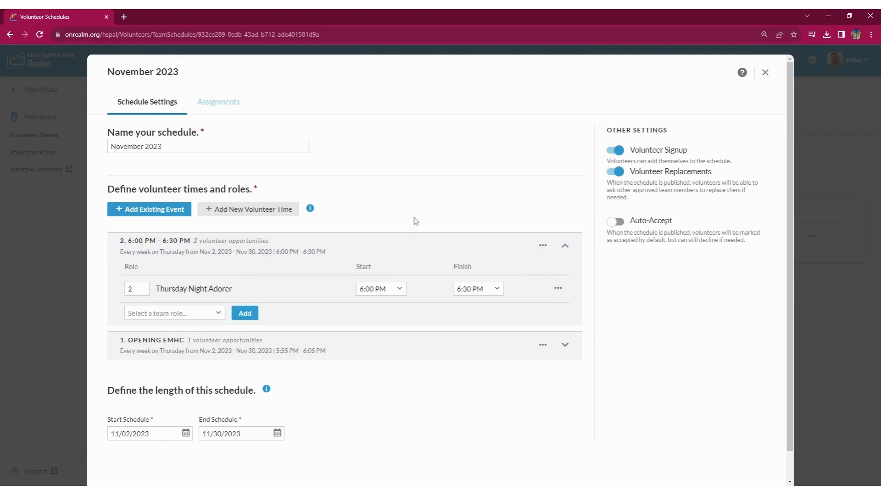
pyautogui.click(546, 238)
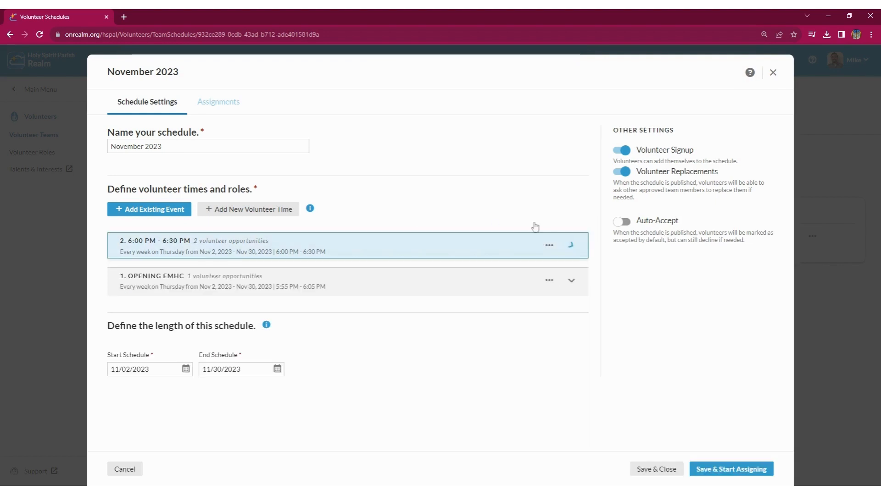
# Start a third volunteer time with the description "3. 6:30 PM - 7:00 PM".
pyautogui.click(266, 214)
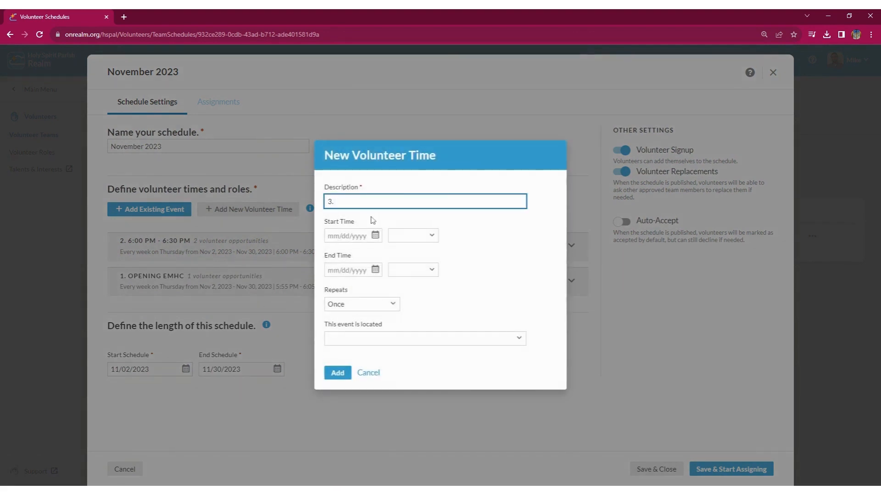
pyautogui.write('3.')
pyautogui.click(373, 221)
pyautogui.click(453, 236)
# Set the third volunteer time to 11/02/2023 from 6:30 PM to 7:00 PM.
pyautogui.click(350, 235)
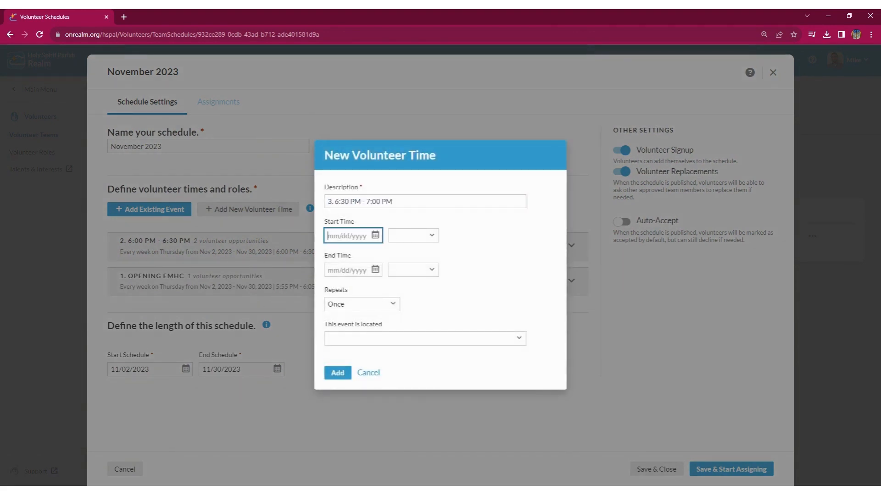
pyautogui.write('11/02/2023')
pyautogui.click(411, 236)
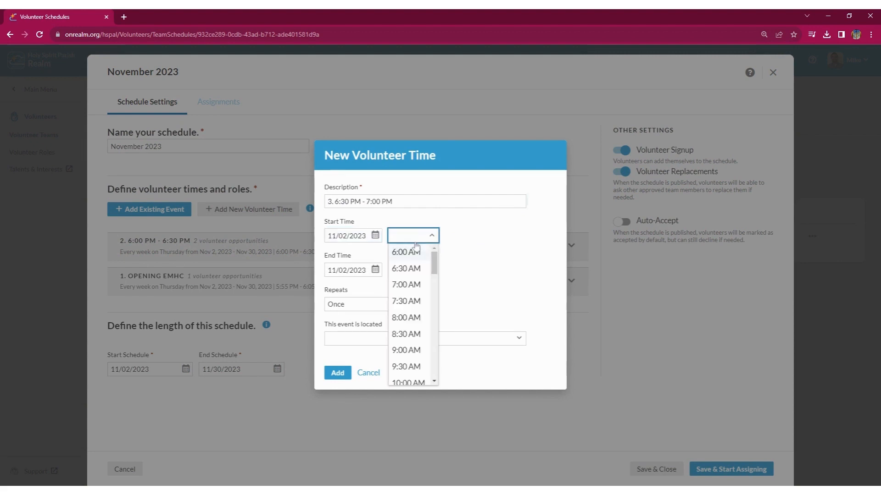
pyautogui.write('6')
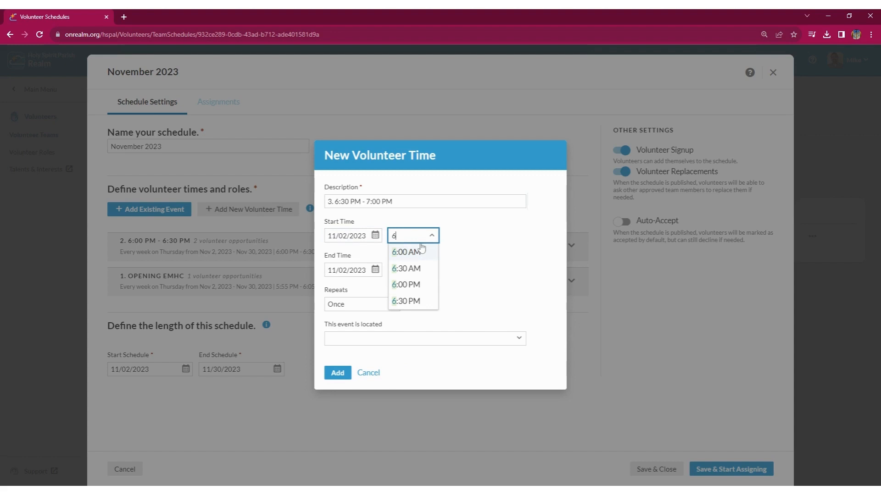
pyautogui.click(420, 285)
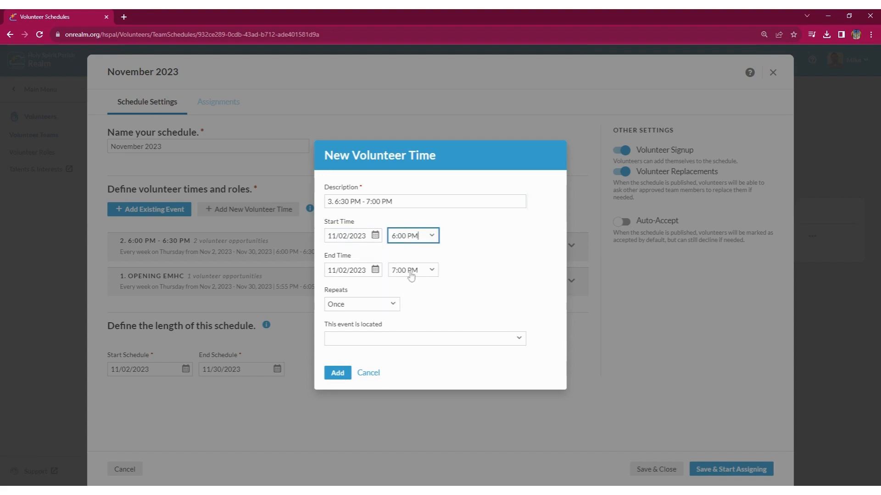
pyautogui.click(402, 237)
pyautogui.click(411, 272)
pyautogui.click(418, 270)
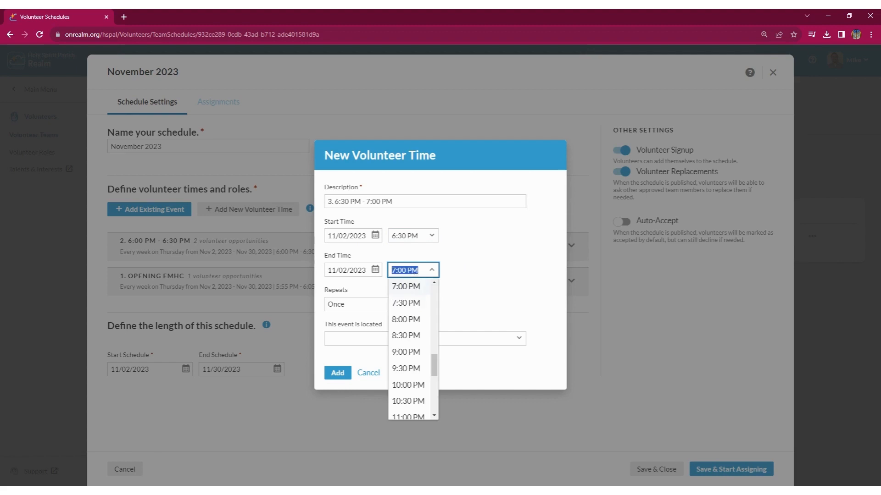
pyautogui.click(482, 275)
# Make the third volunteer time repeat weekly on Thursday until 11/30/2023 and add it to the schedule without a location.
pyautogui.click(382, 306)
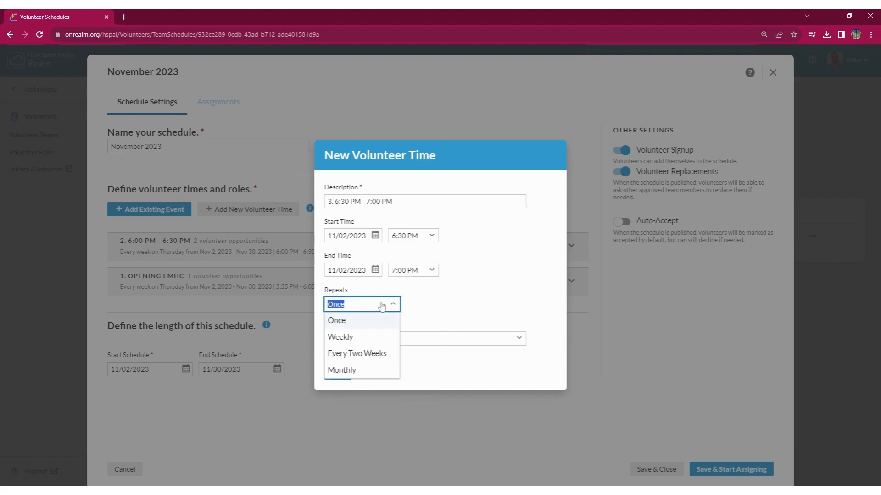
pyautogui.click(337, 337)
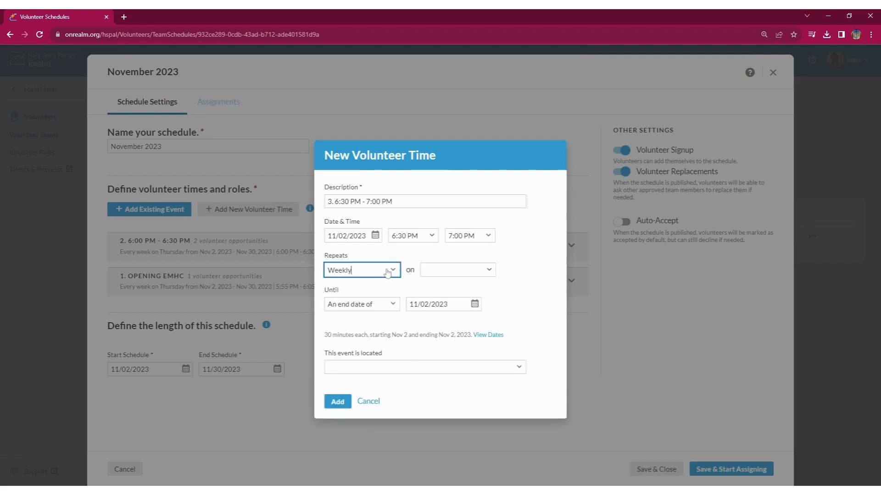
pyautogui.click(460, 269)
pyautogui.click(443, 368)
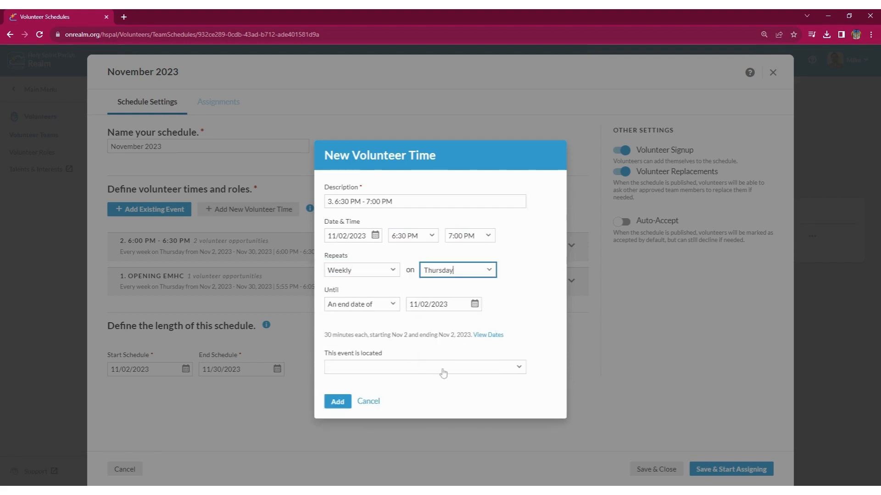
pyautogui.click(511, 311)
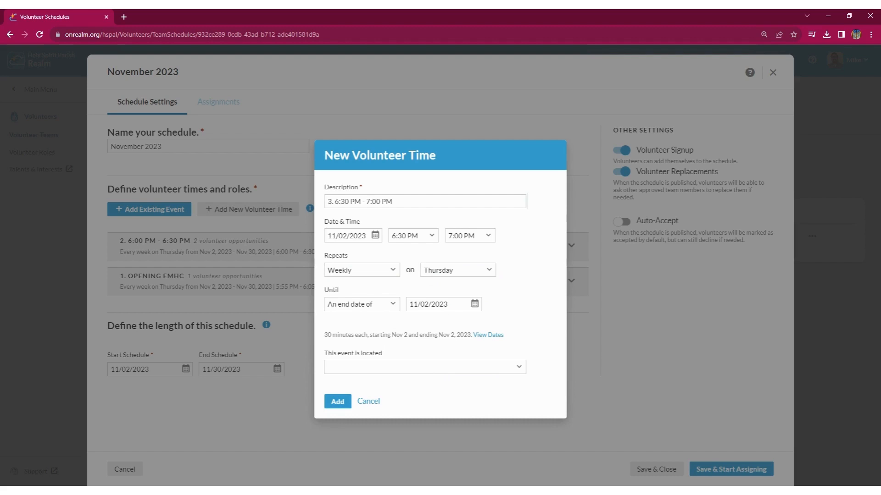
pyautogui.click(472, 308)
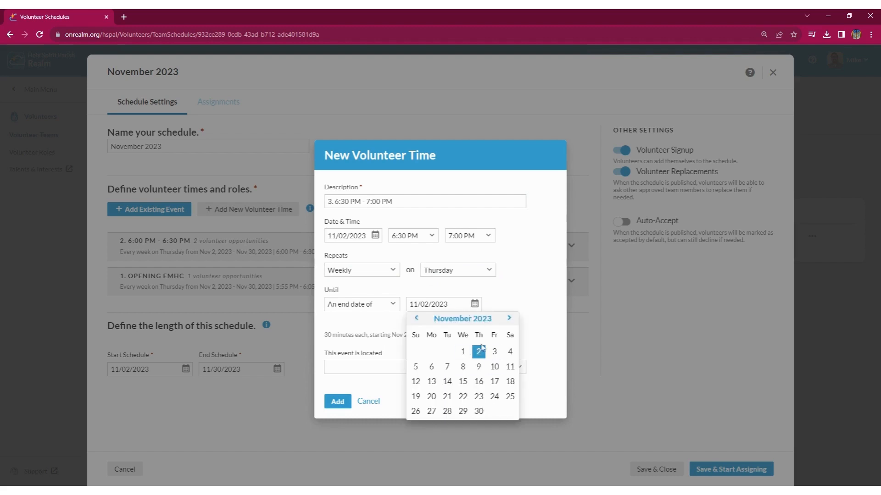
pyautogui.click(478, 411)
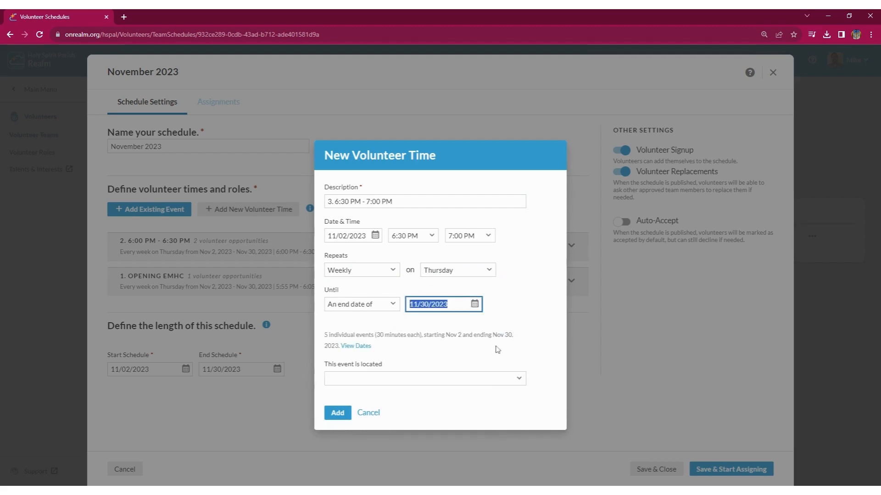
pyautogui.click(515, 312)
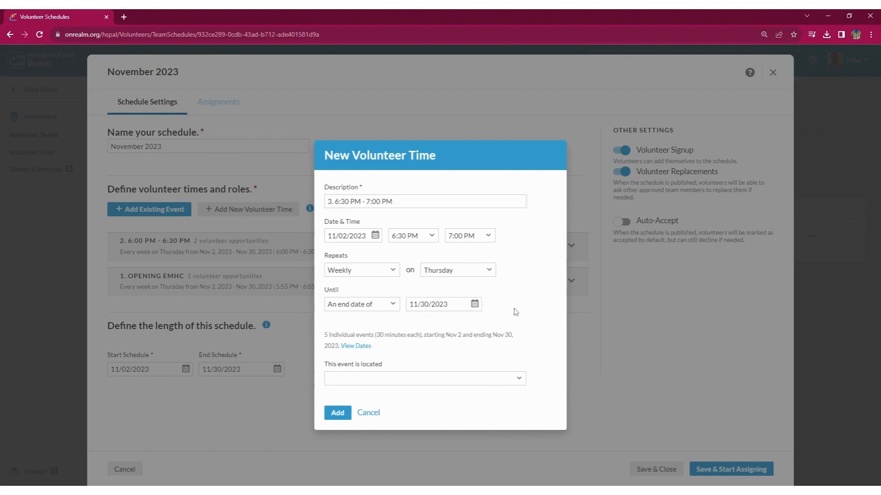
pyautogui.click(427, 381)
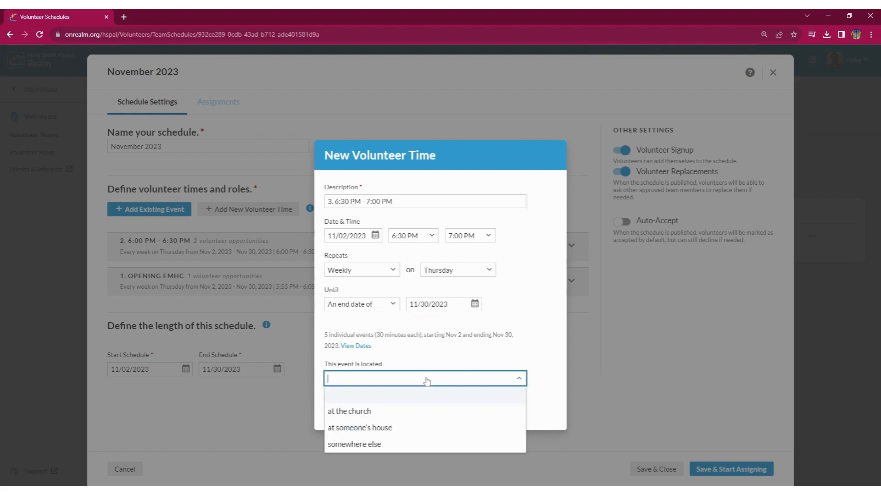
pyautogui.click(502, 351)
pyautogui.click(333, 413)
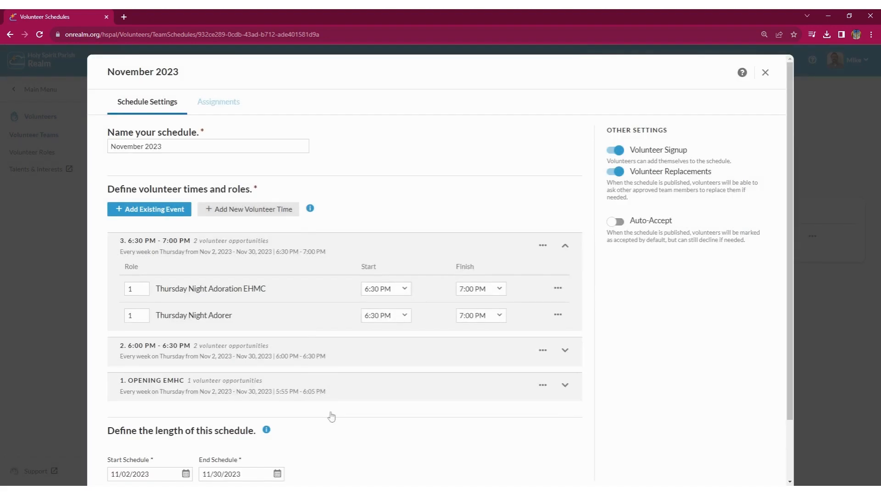
# In the 6:30 PM - 7:00 PM time, set the Thursday Night Adorer count to 2 and remove the Thursday Night Adoration EHMC role.
pyautogui.doubleClick(131, 316)
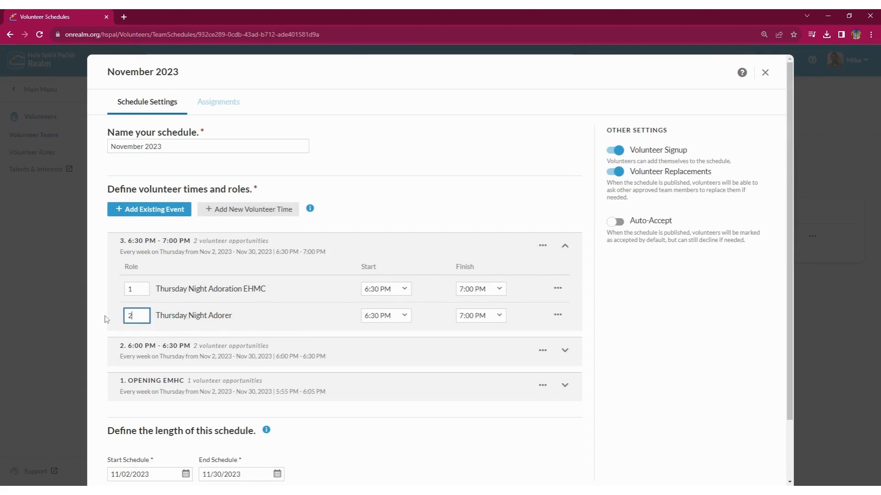
pyautogui.click(227, 318)
pyautogui.click(133, 288)
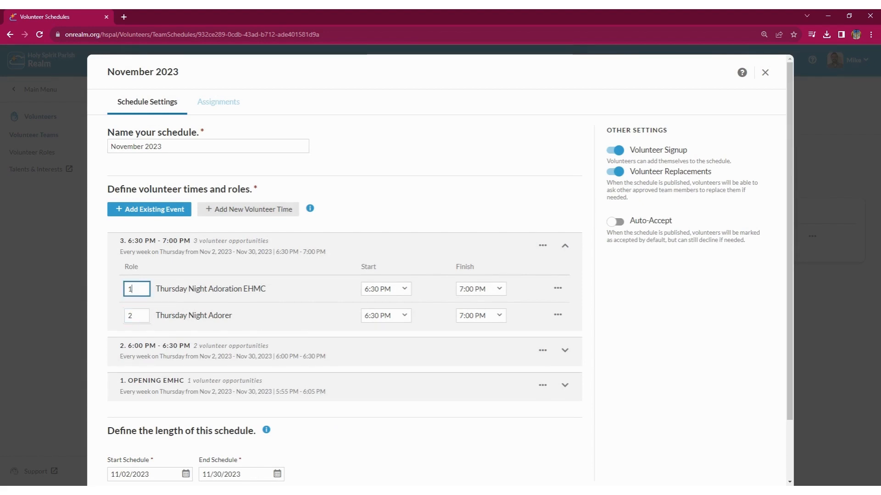
pyautogui.click(558, 289)
pyautogui.click(549, 298)
pyautogui.click(519, 236)
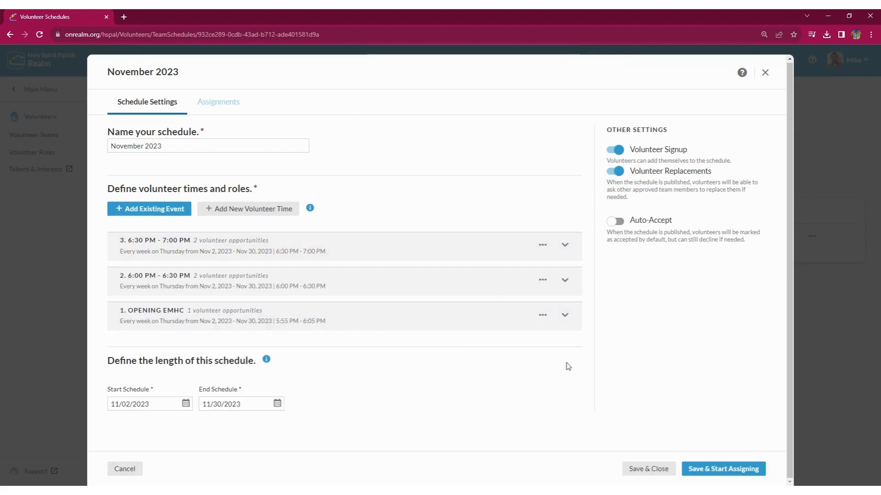
# Save the schedule settings and assign the third available volunteer outside the recommendations as Thursday Night Adoration EHMC for Opening EMHC on Nov 2 only.
pyautogui.click(699, 473)
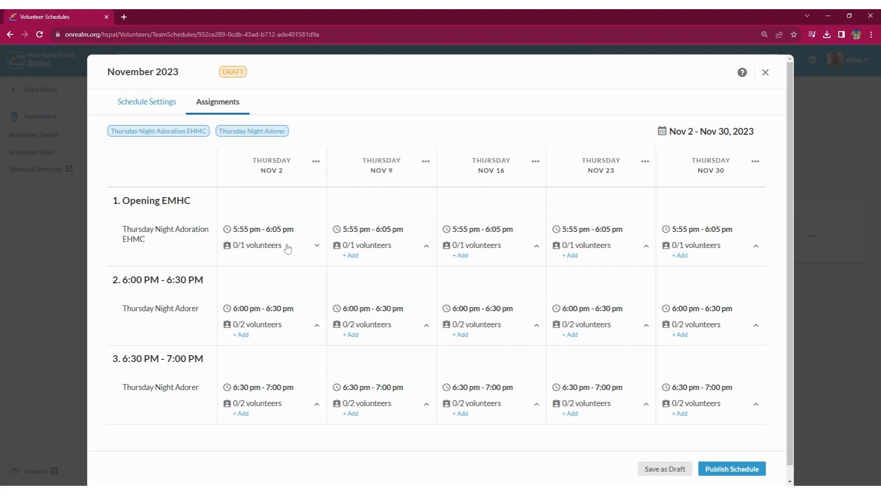
pyautogui.click(243, 256)
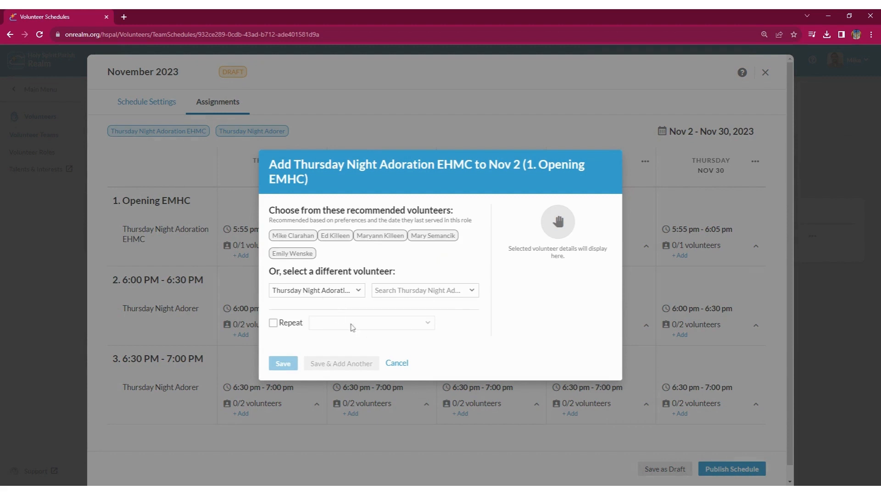
pyautogui.click(397, 364)
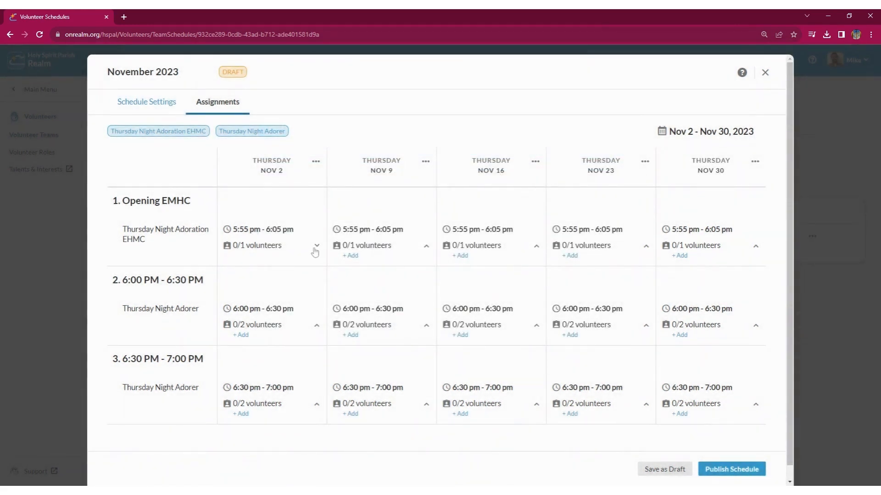
pyautogui.click(246, 258)
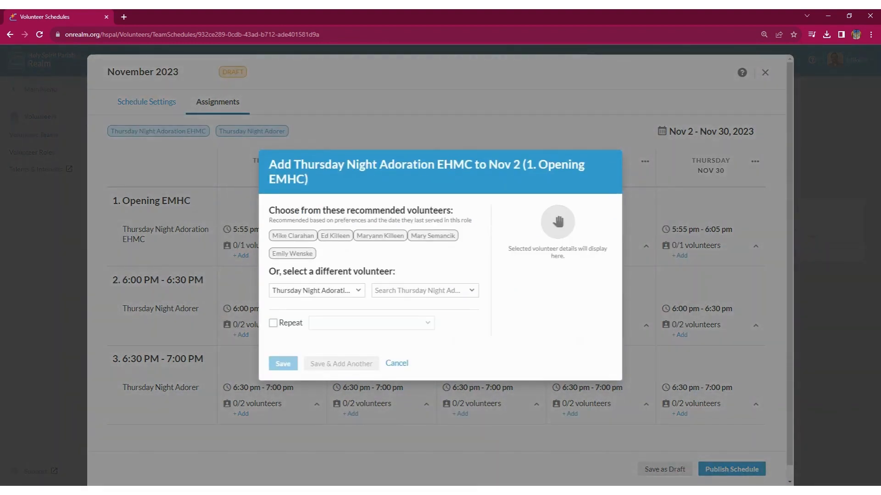
pyautogui.click(449, 292)
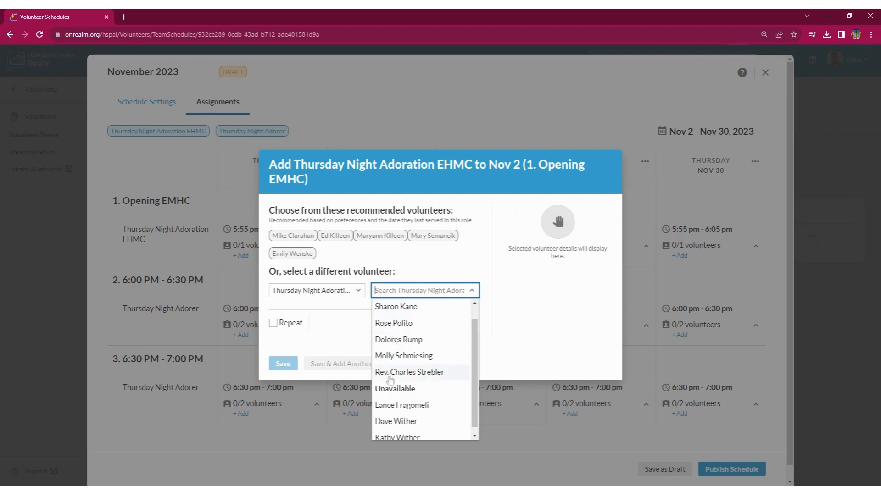
pyautogui.scroll(-1, 421, 365)
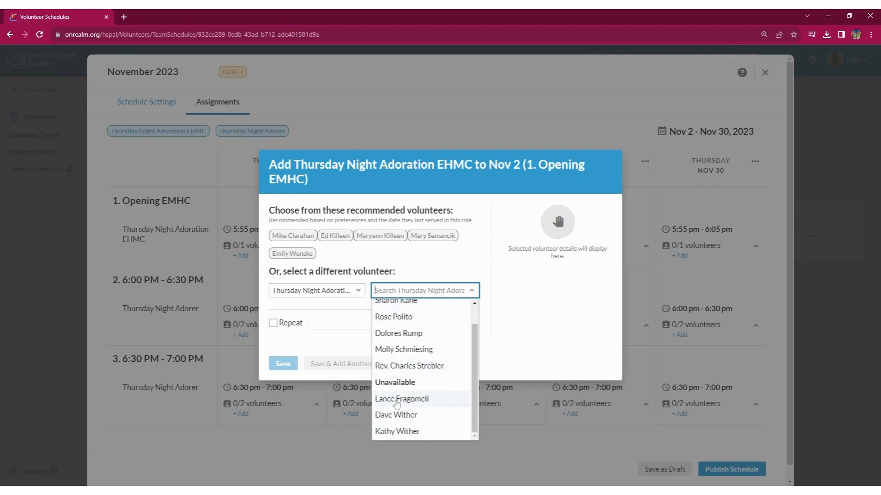
pyautogui.scroll(1, 429, 389)
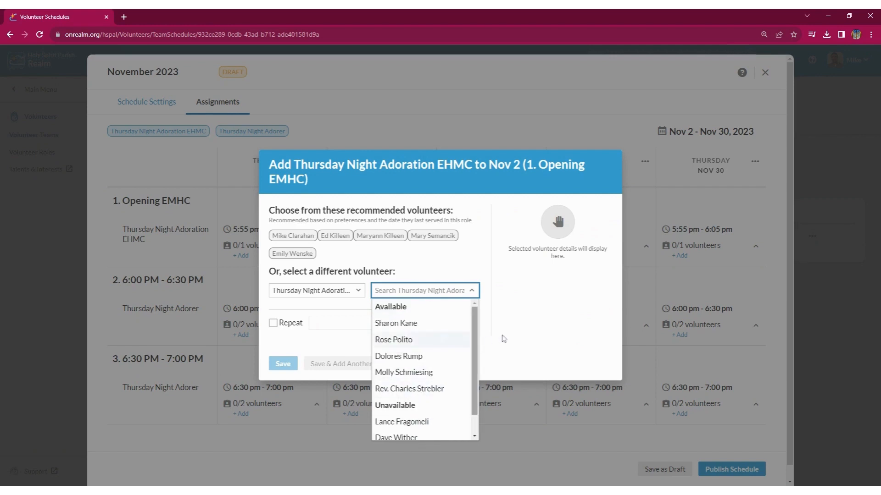
pyautogui.click(503, 339)
pyautogui.click(455, 298)
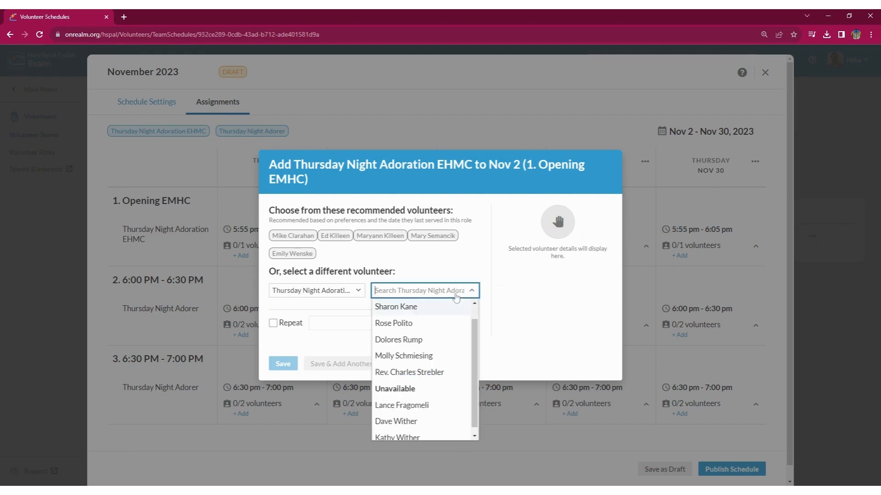
pyautogui.click(413, 341)
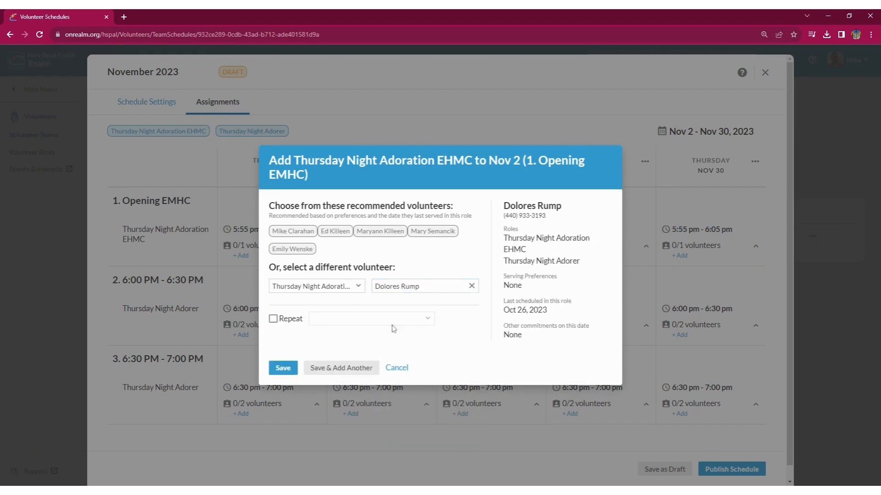
pyautogui.click(283, 367)
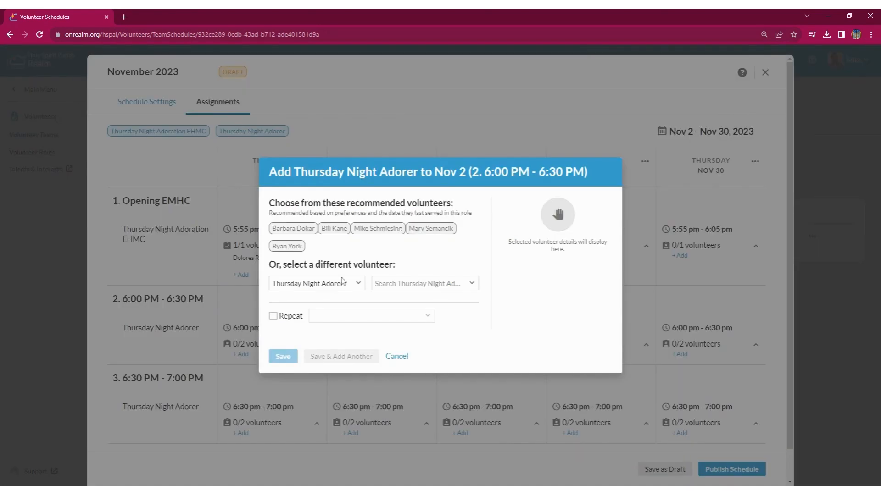
# Assign the third available volunteer as Thursday Night Adorer for 6:00 PM - 6:30 PM, repeating for all dates, and save the schedule as a draft.
pyautogui.click(241, 355)
pyautogui.click(397, 284)
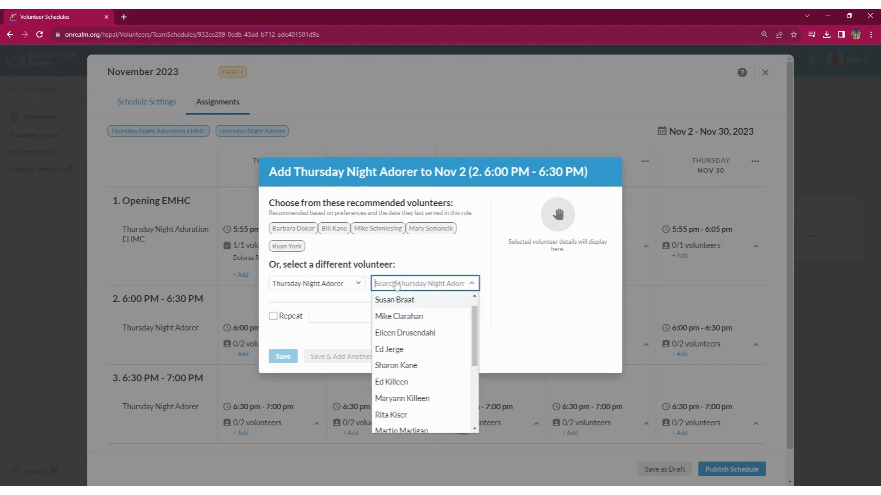
pyautogui.scroll(-3, 399, 353)
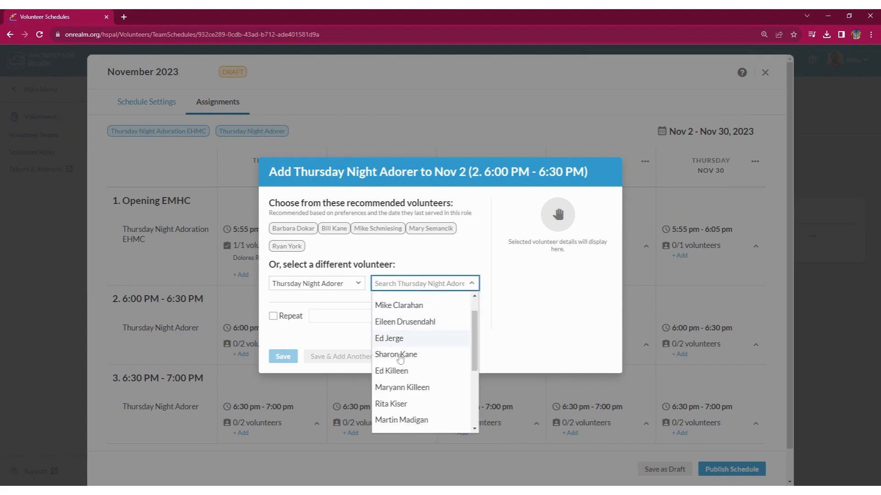
pyautogui.scroll(-2, 399, 359)
pyautogui.scroll(5, 413, 389)
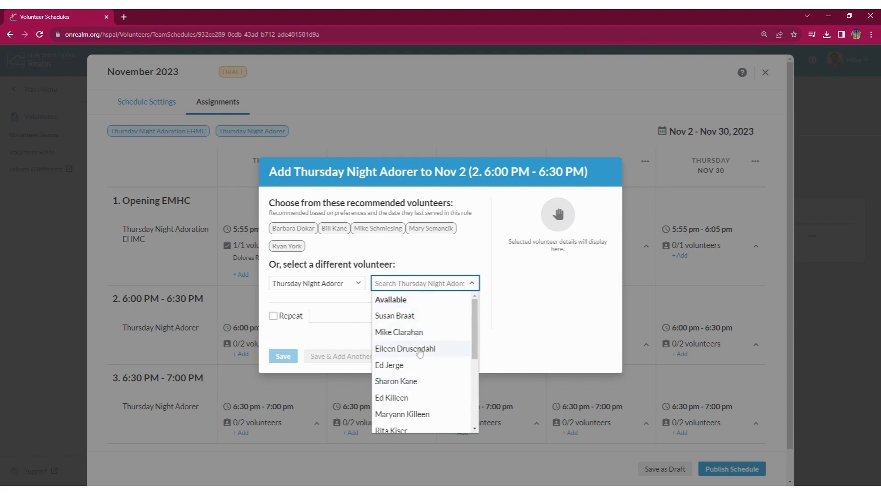
pyautogui.click(414, 349)
pyautogui.click(273, 316)
pyautogui.click(353, 319)
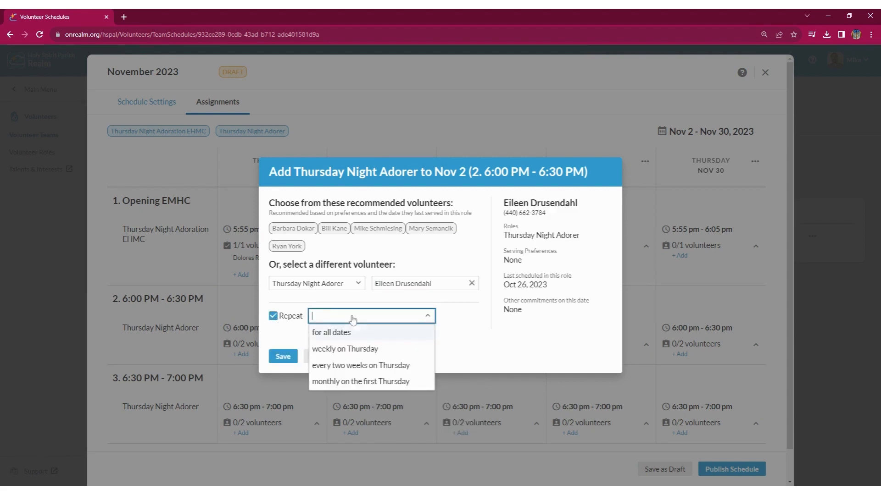
pyautogui.click(352, 338)
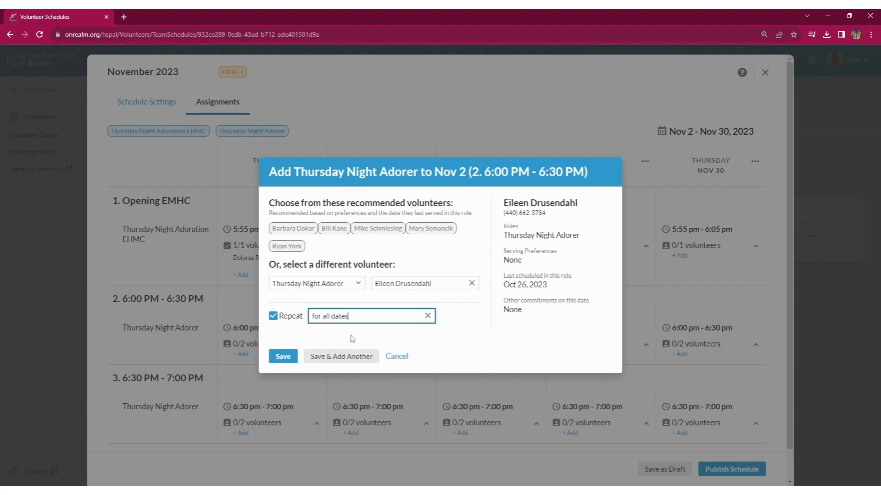
pyautogui.click(283, 357)
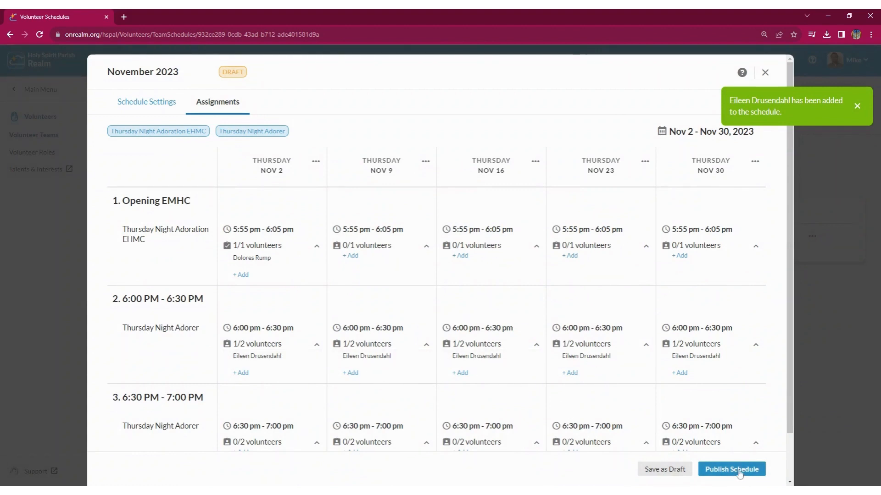
pyautogui.click(655, 474)
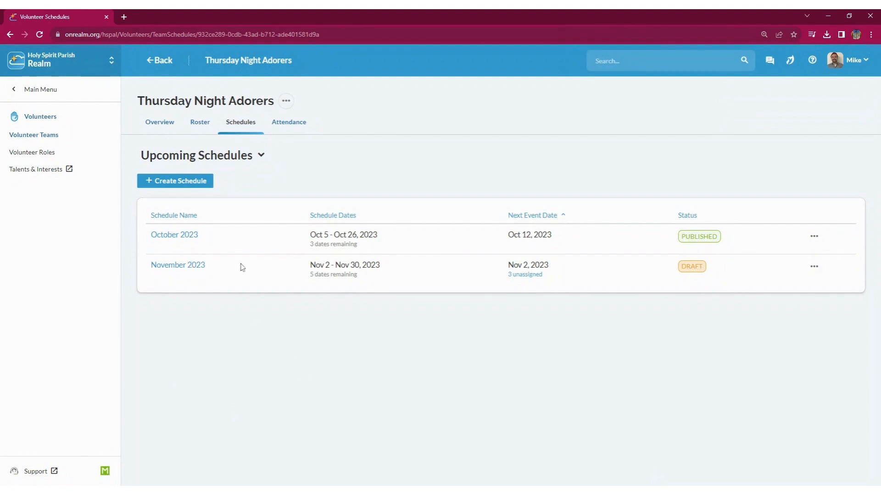
# Reopen the November 2023 draft schedule, look over its assignments for all three volunteer times, and close it.
pyautogui.click(194, 271)
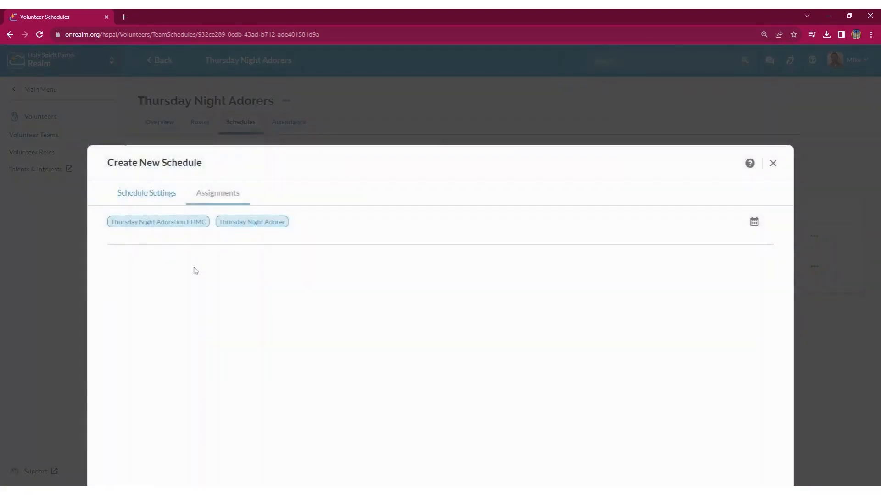
pyautogui.scroll(-1, 449, 247)
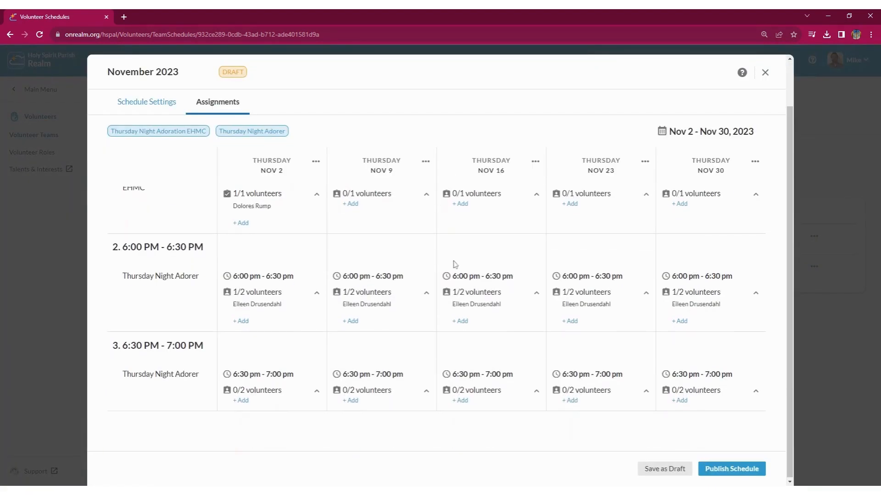
pyautogui.scroll(1, 454, 263)
pyautogui.scroll(-1, 455, 265)
pyautogui.scroll(1, 455, 264)
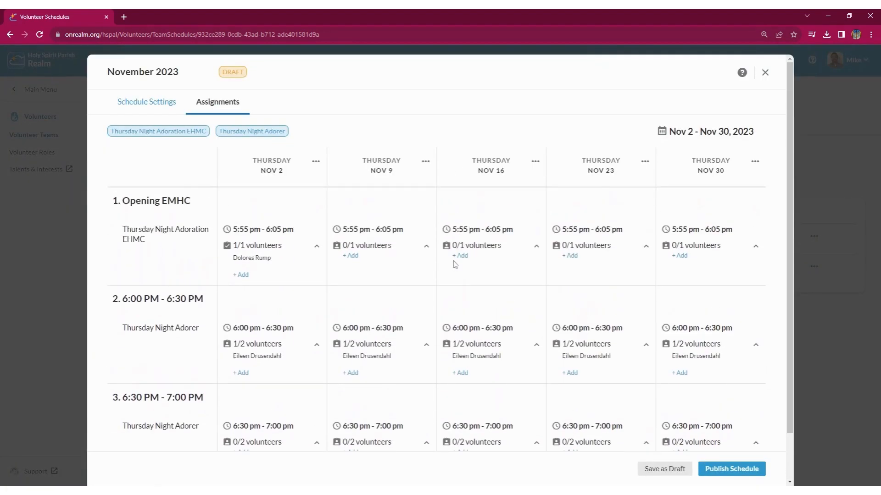
pyautogui.click(762, 74)
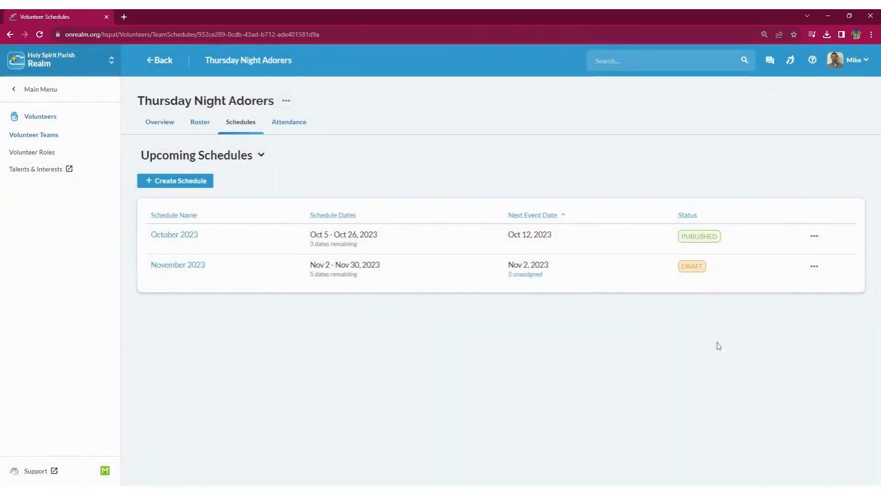
# Open the November 2023 draft for editing, review its schedule settings and assignments, and close it without changes.
pyautogui.click(818, 270)
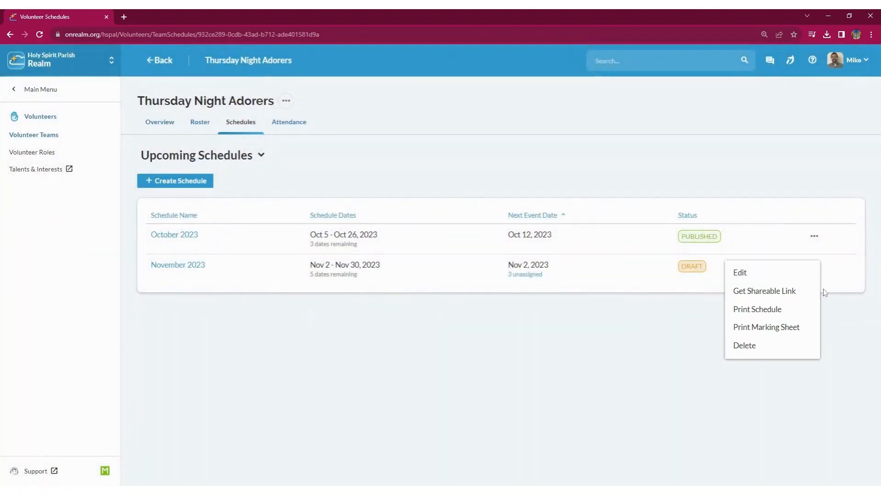
pyautogui.click(754, 275)
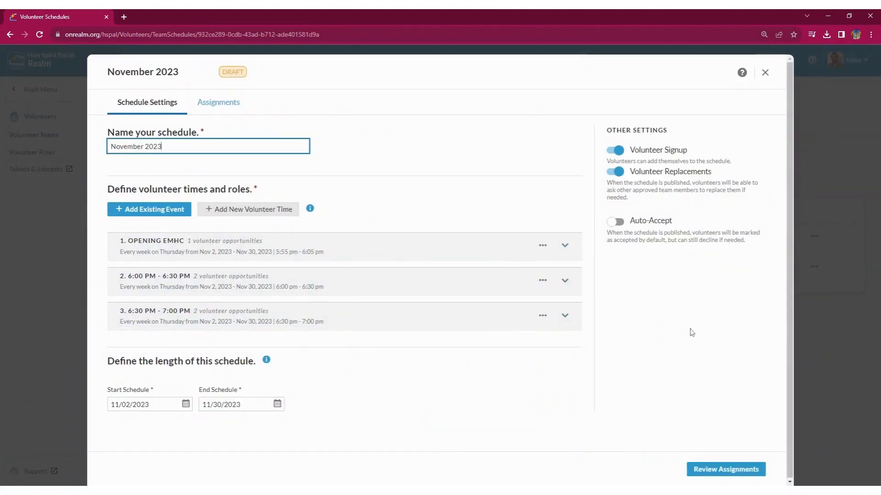
pyautogui.click(703, 472)
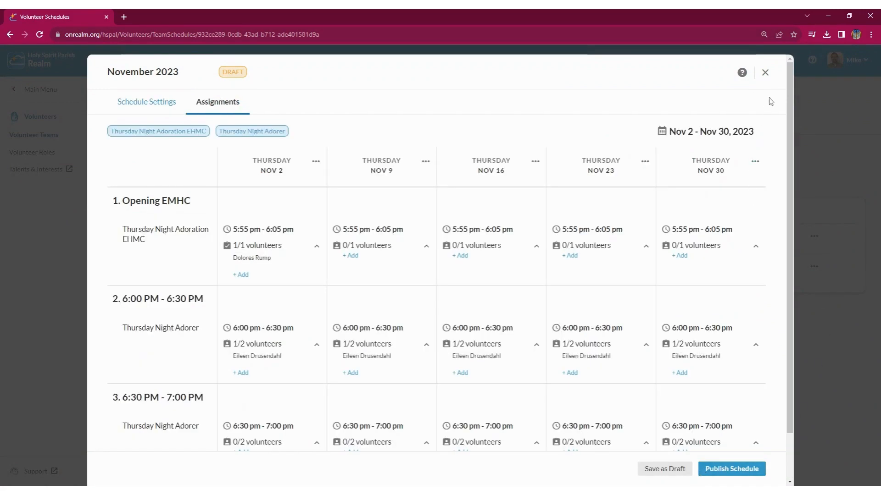
pyautogui.click(765, 73)
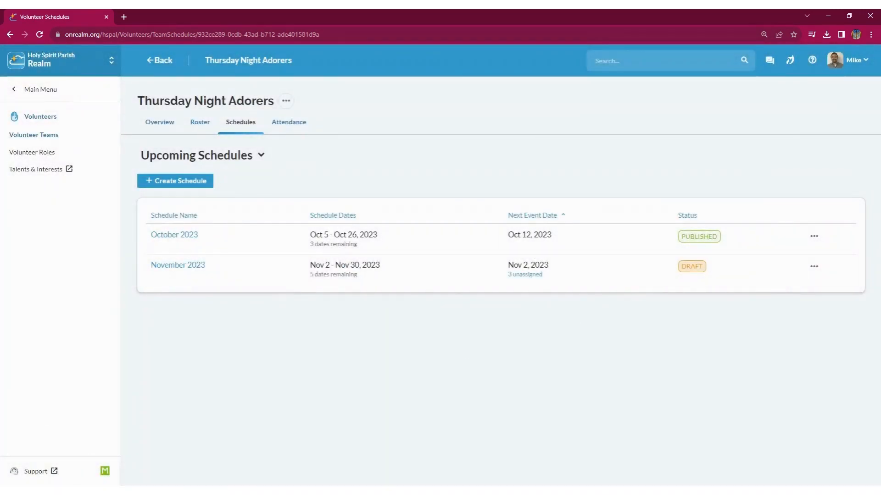